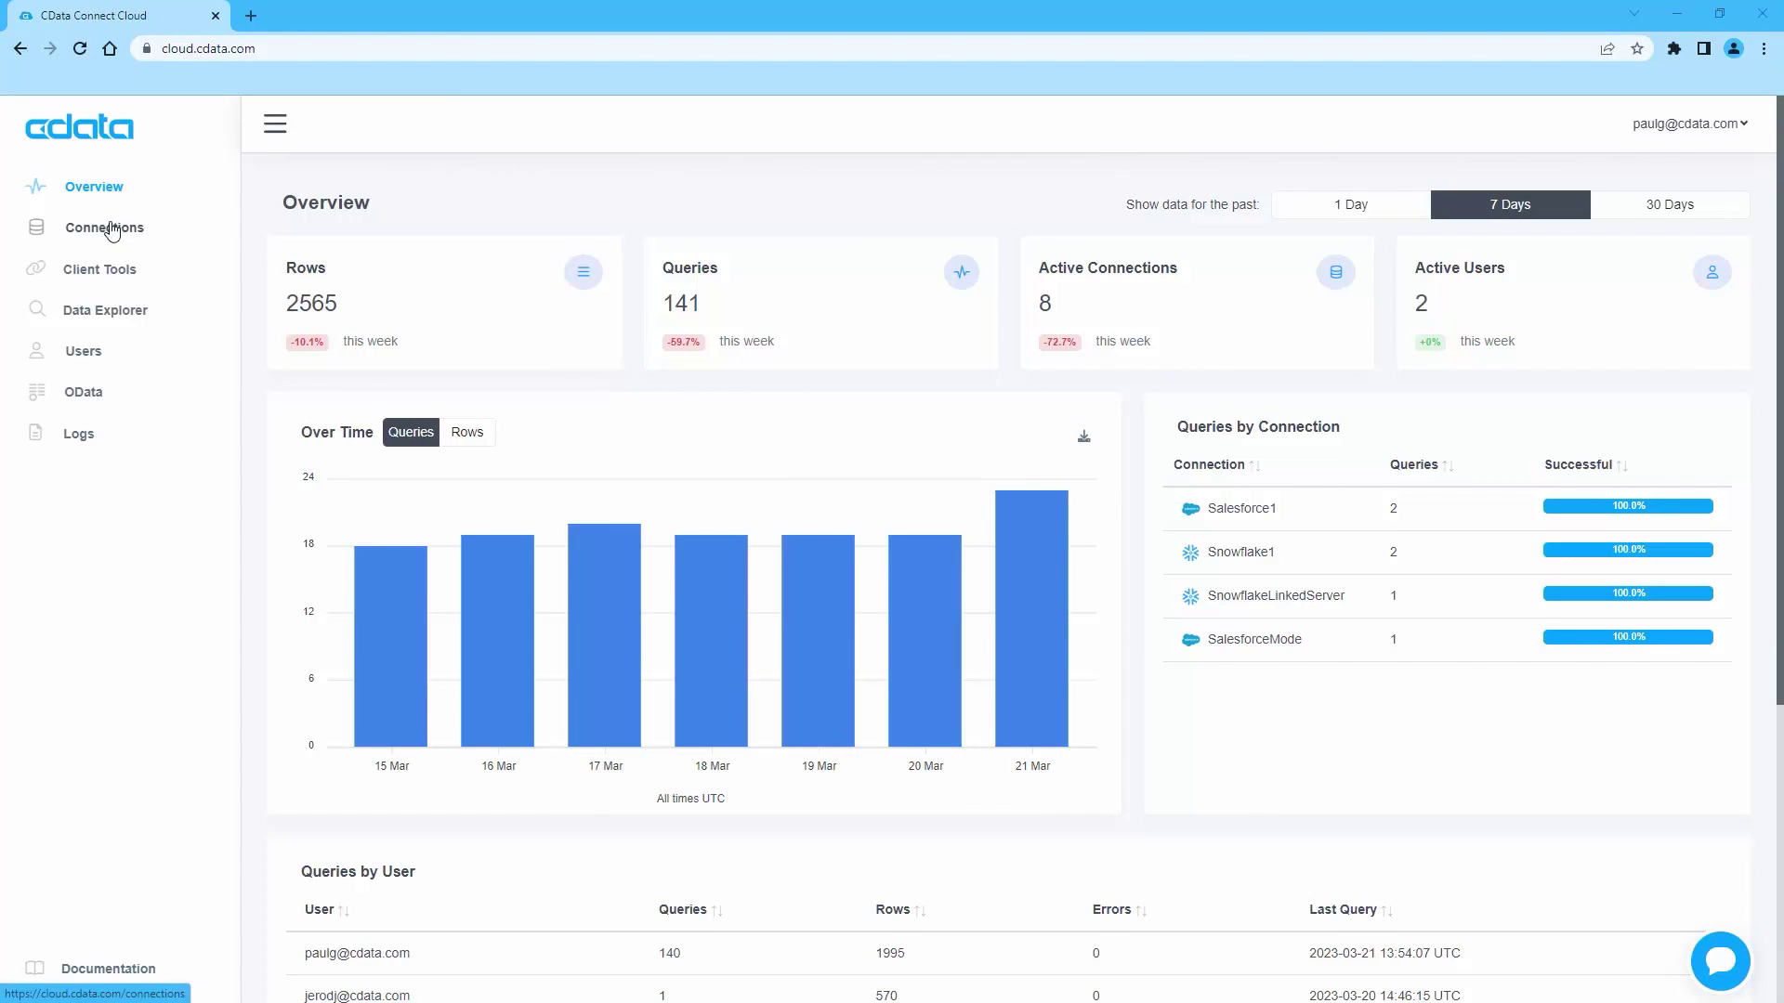
- Add a new SharePoint connection named SharePointLinkedServer
{"action": "left_click", "coordinate": [112, 228]}
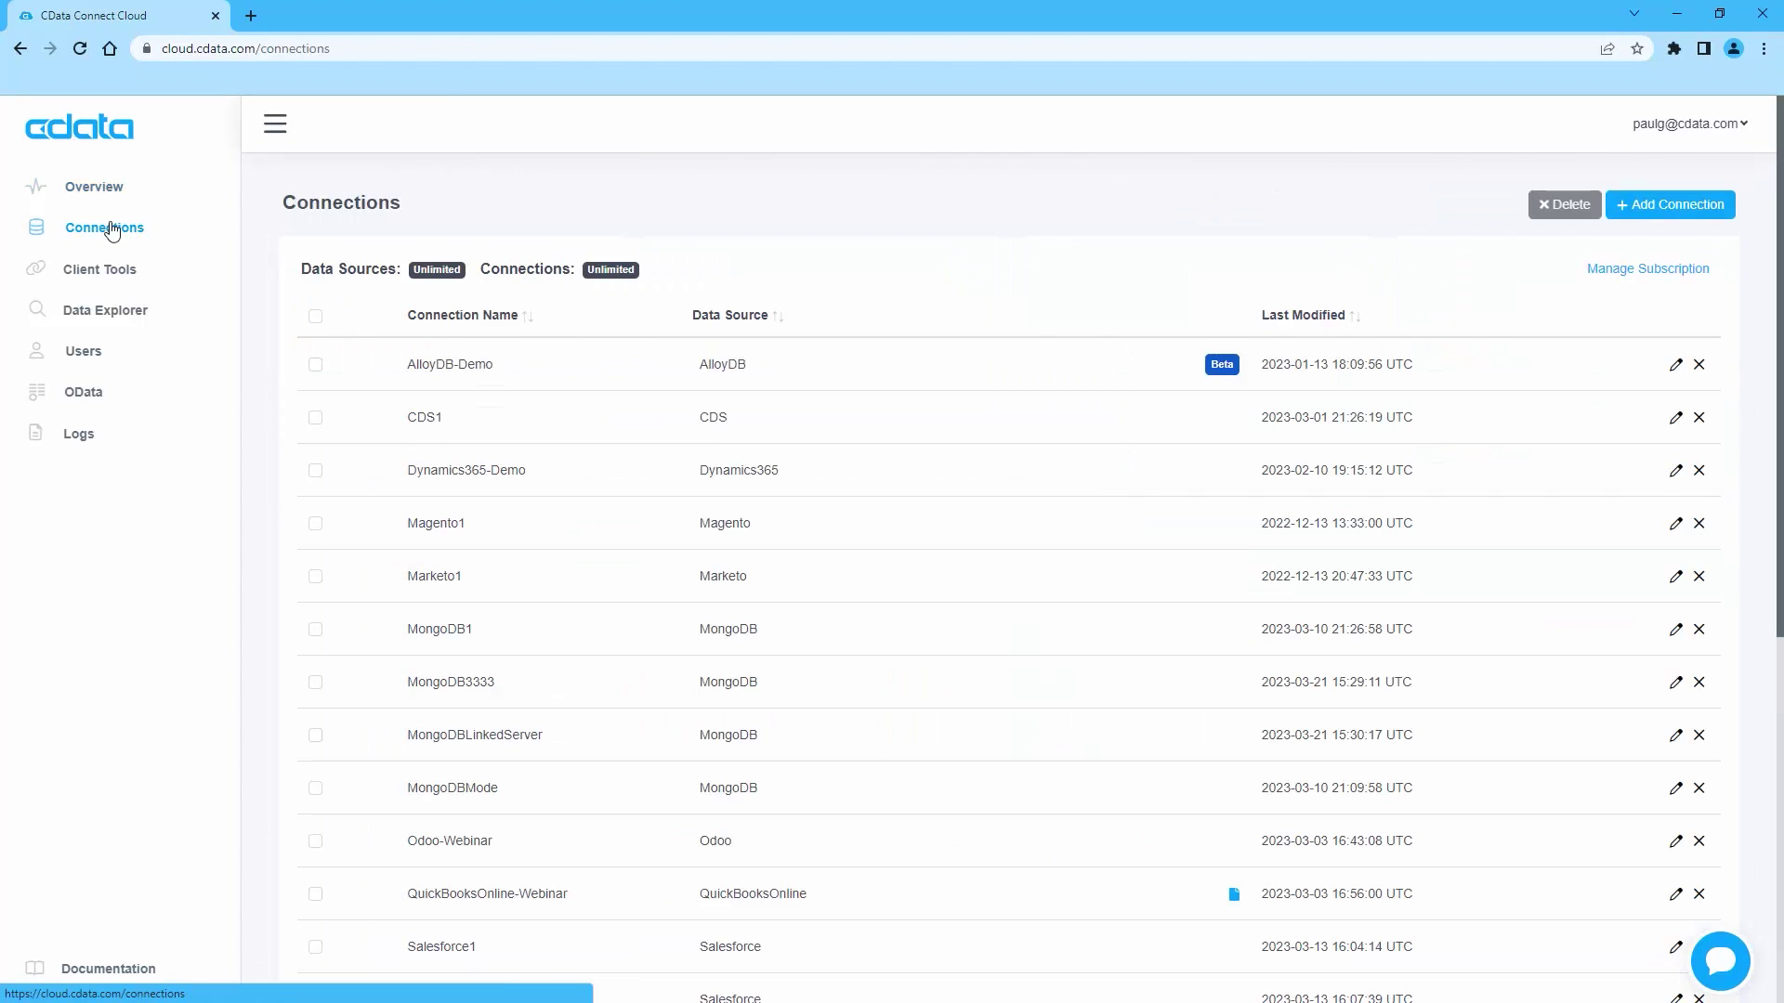
{"action": "left_click", "coordinate": [1662, 209]}
{"action": "type", "text": "sha"}
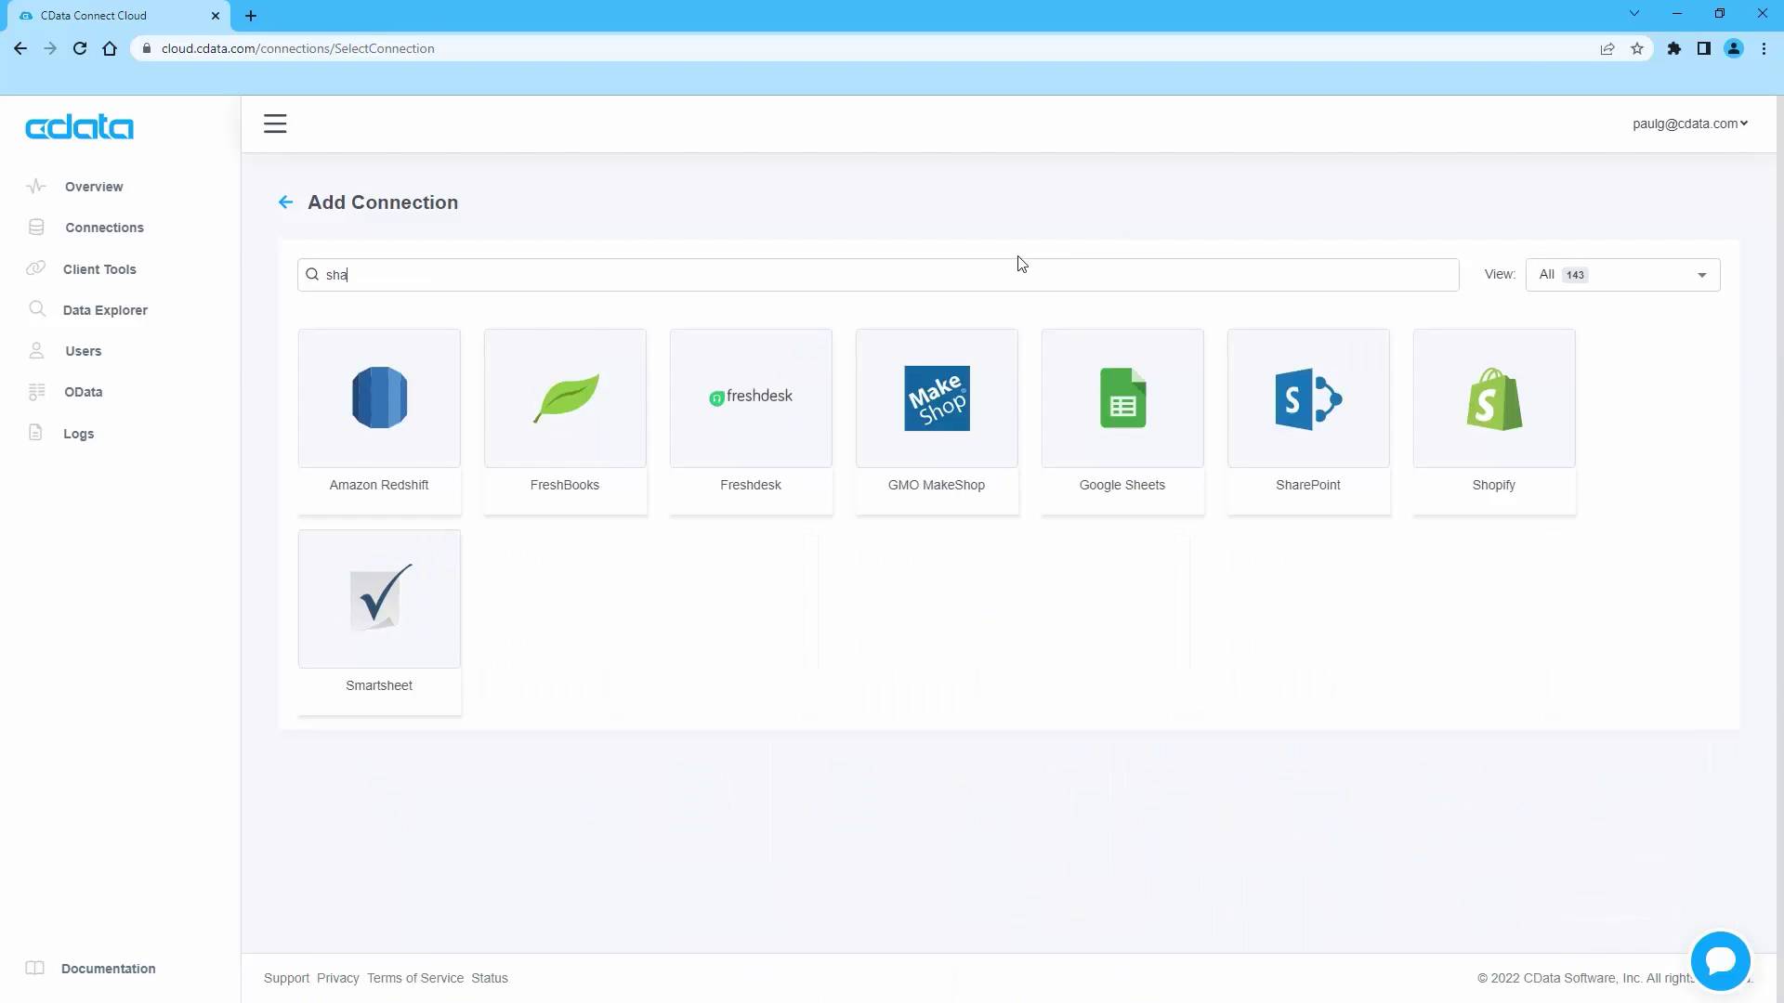
{"action": "type", "text": "re"}
{"action": "left_click", "coordinate": [398, 400]}
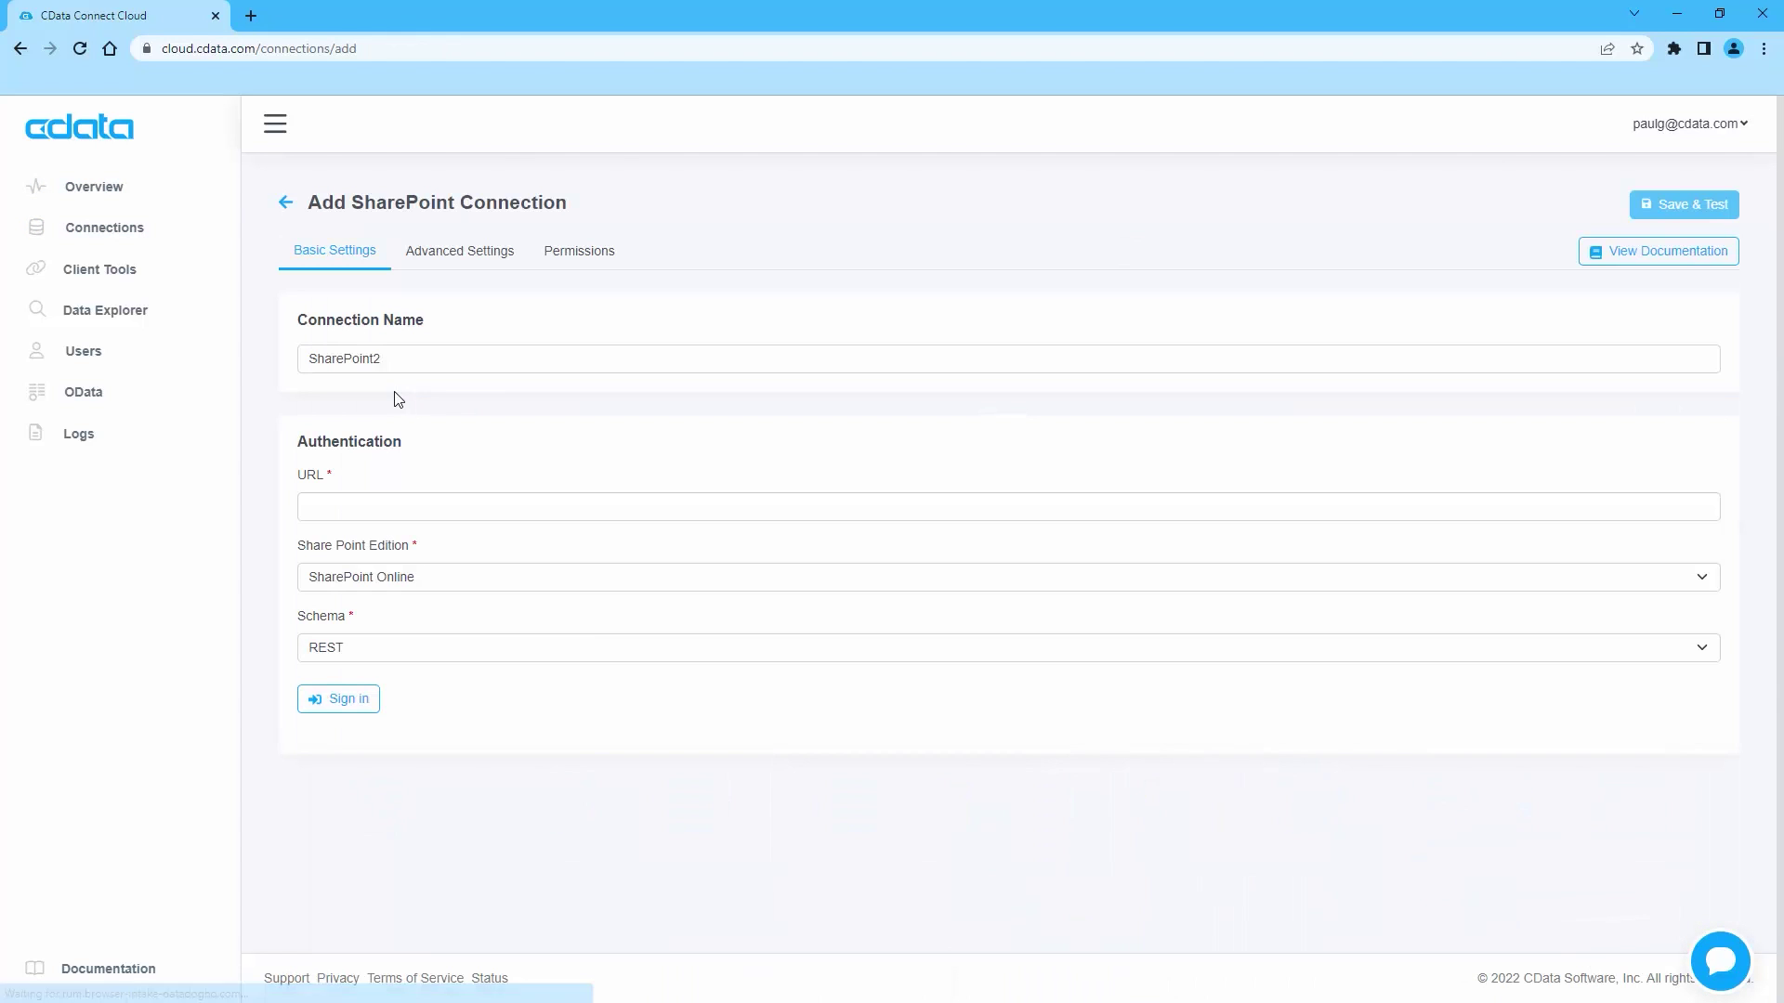
{"action": "left_click", "coordinate": [525, 360]}
{"action": "type", "text": "LinkedServer"}
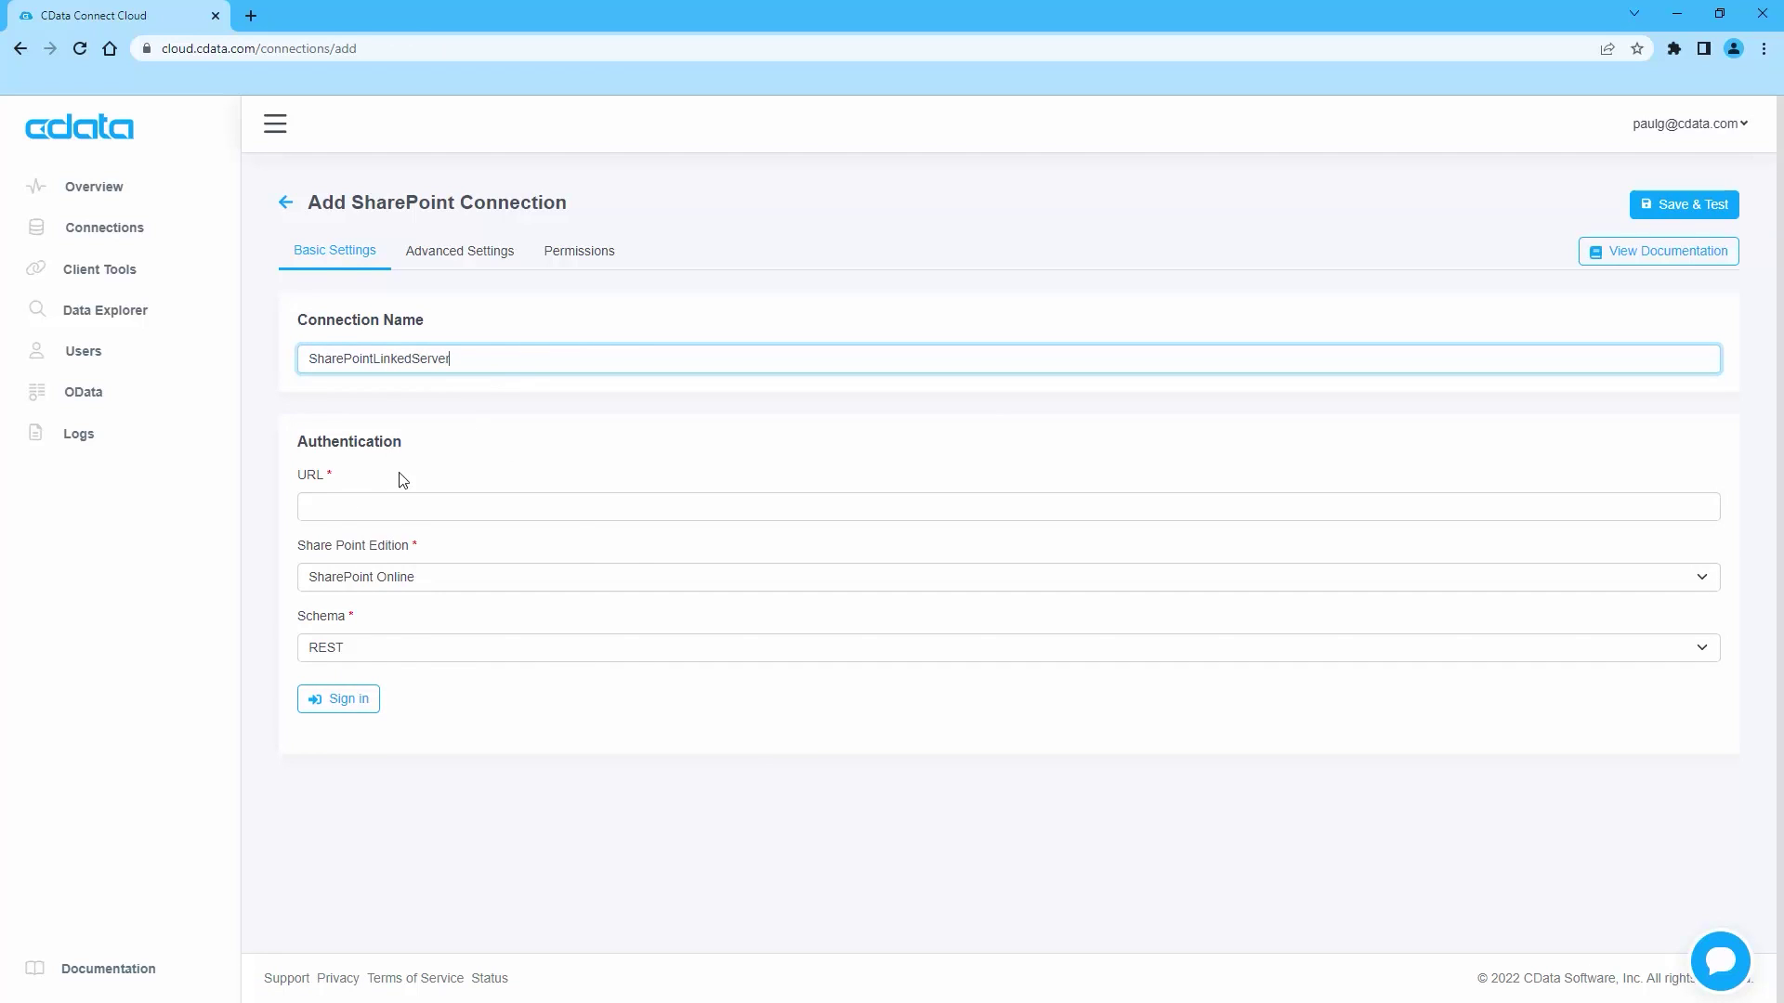
- Paste the SharePoint site URL and set the schema to SOAP
{"action": "right_click", "coordinate": [348, 506]}
{"action": "left_click", "coordinate": [395, 613]}
{"action": "left_click", "coordinate": [395, 649]}
{"action": "left_click", "coordinate": [330, 687]}
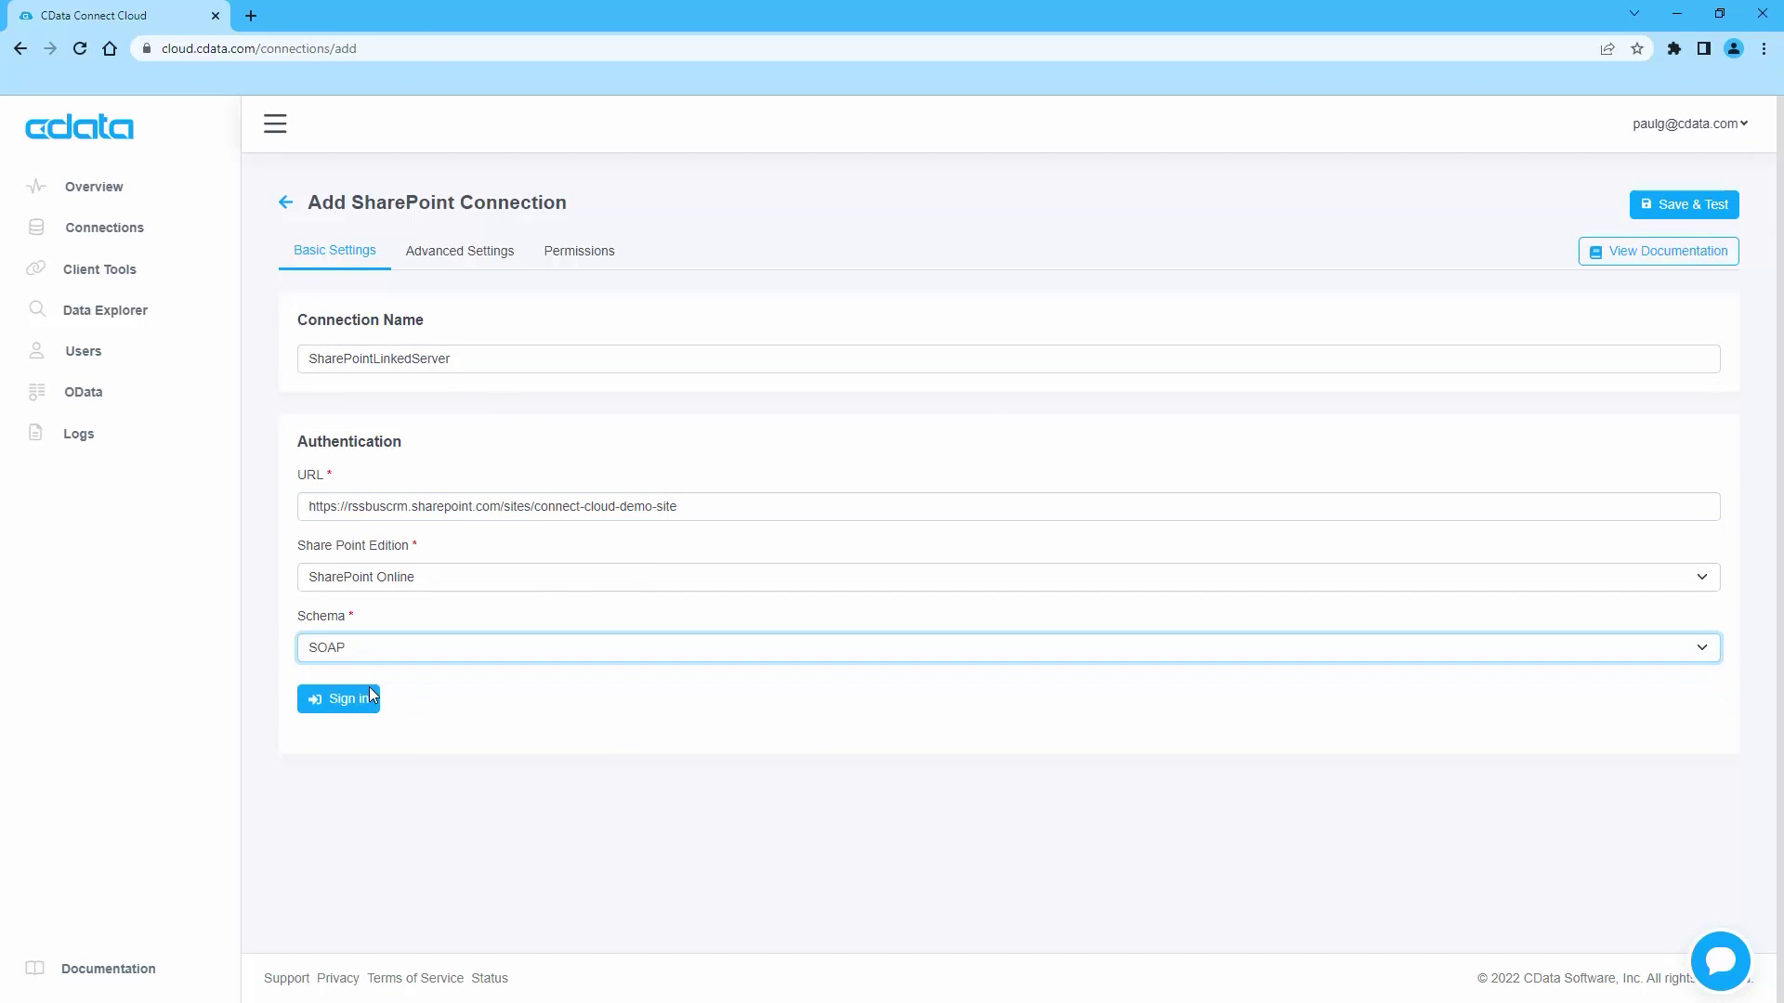
- Use Basic authentication with the pasted user and password, then save and test
{"action": "left_click", "coordinate": [460, 250]}
{"action": "left_click", "coordinate": [364, 385]}
{"action": "left_click", "coordinate": [328, 591]}
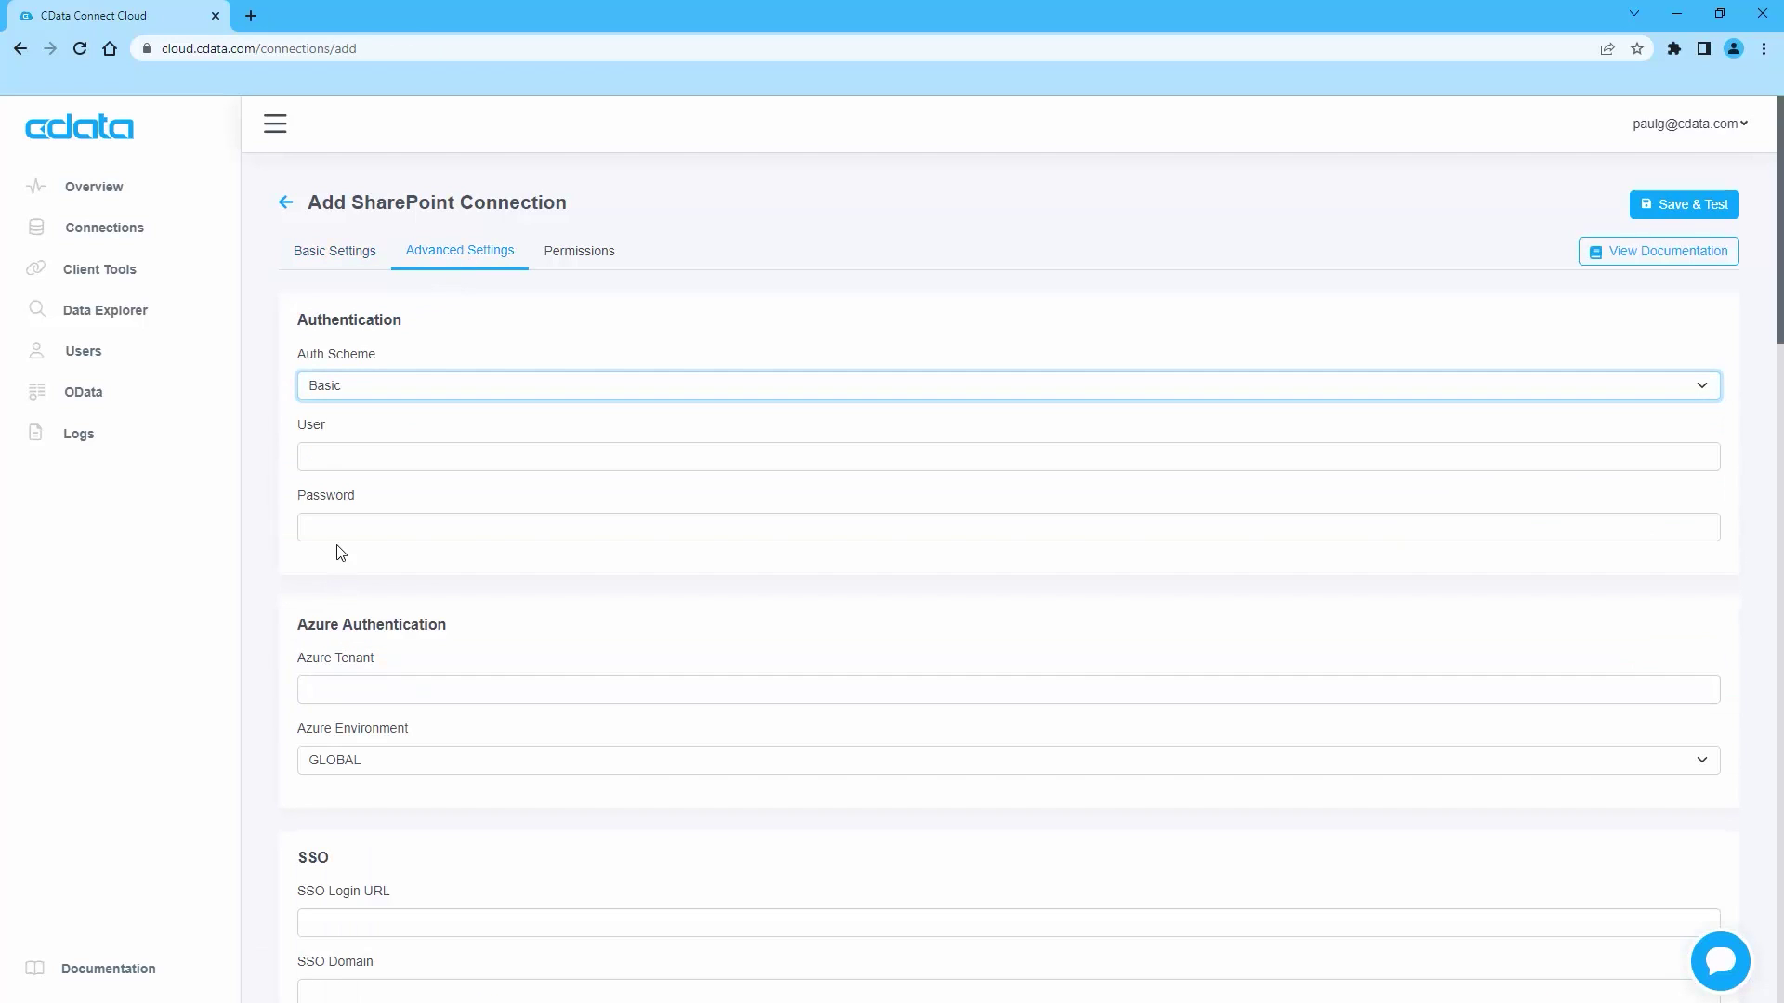
{"action": "right_click", "coordinate": [424, 455]}
{"action": "left_click", "coordinate": [474, 600]}
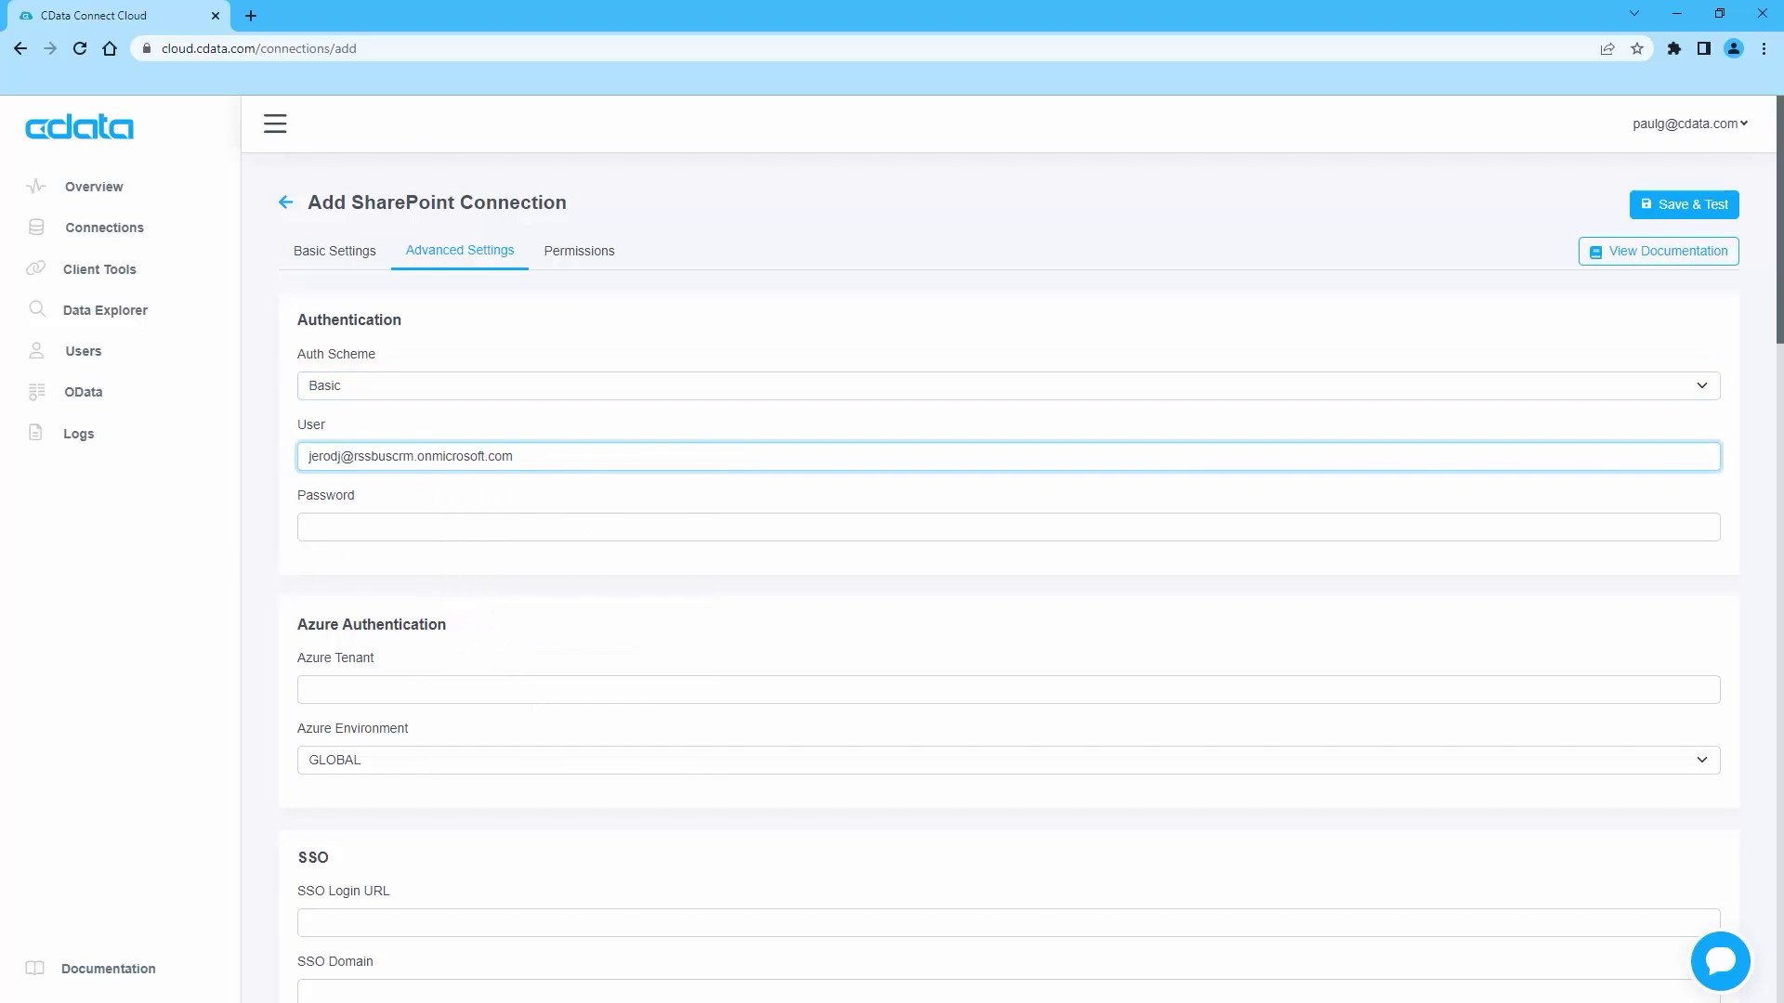
{"action": "right_click", "coordinate": [394, 525]}
{"action": "left_click", "coordinate": [439, 695]}
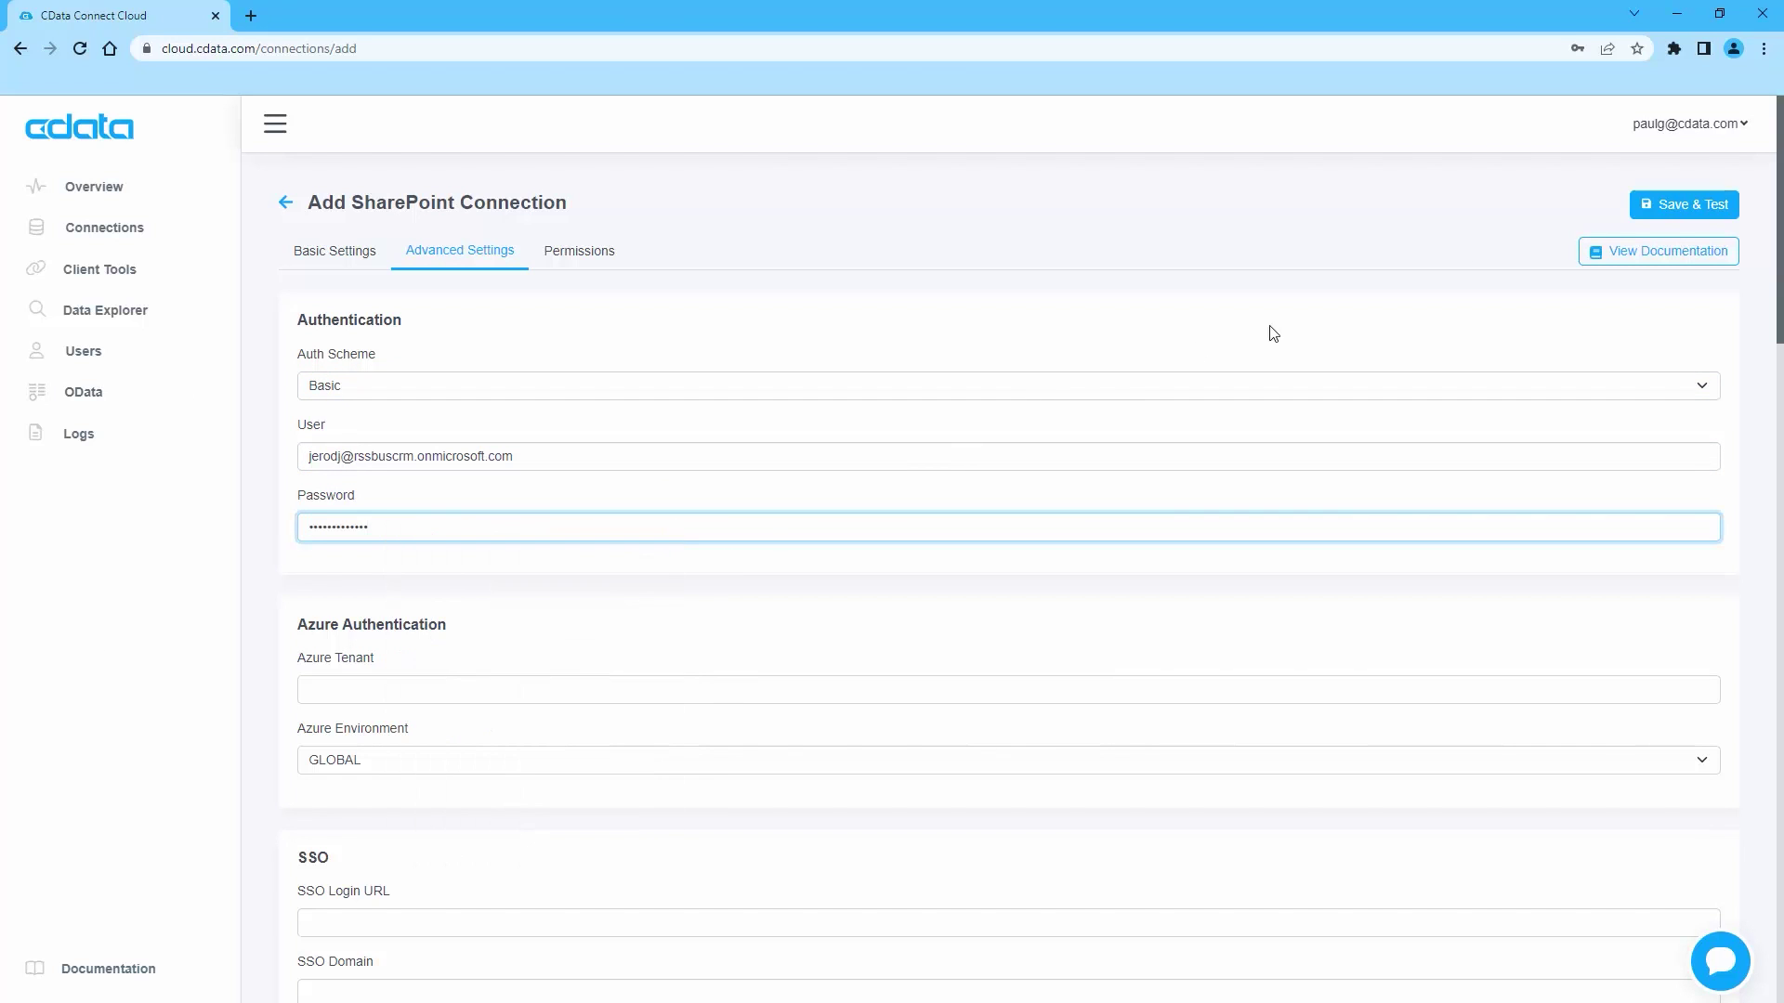
{"action": "left_click", "coordinate": [1692, 205]}
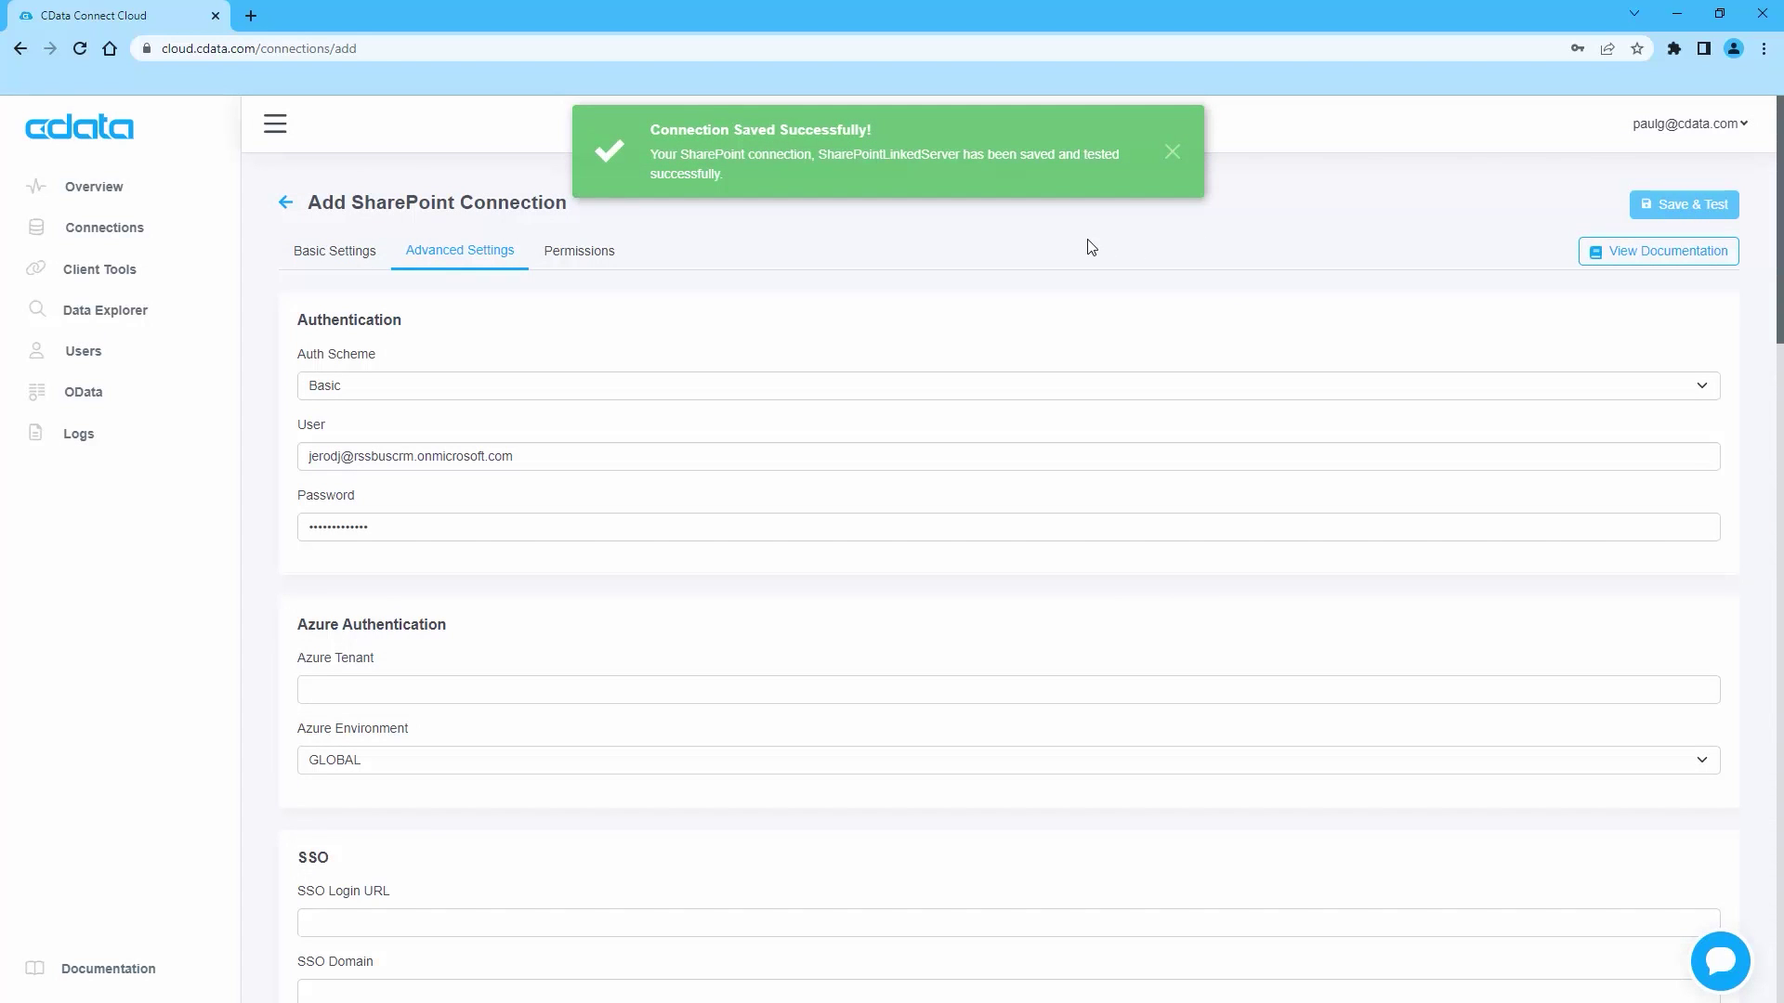
- Copy the data source address for the SQL Server Linked Server client tool
{"action": "left_click", "coordinate": [98, 269]}
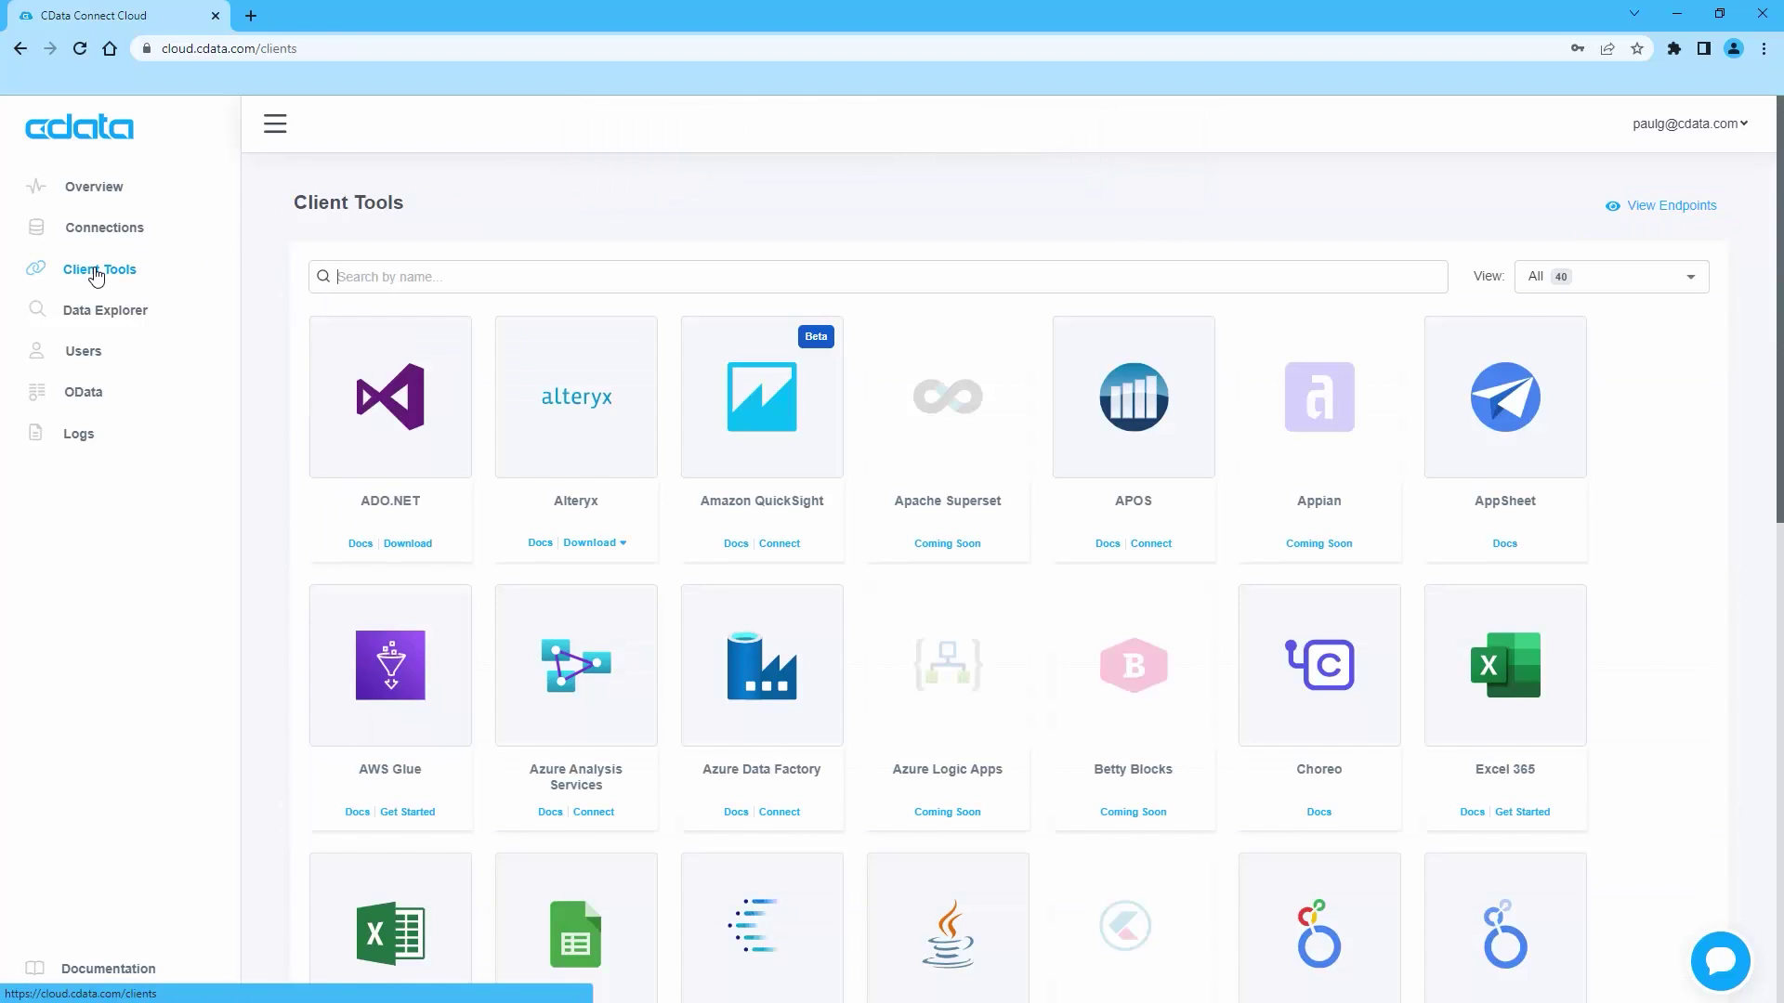
{"action": "type", "text": "sql se"}
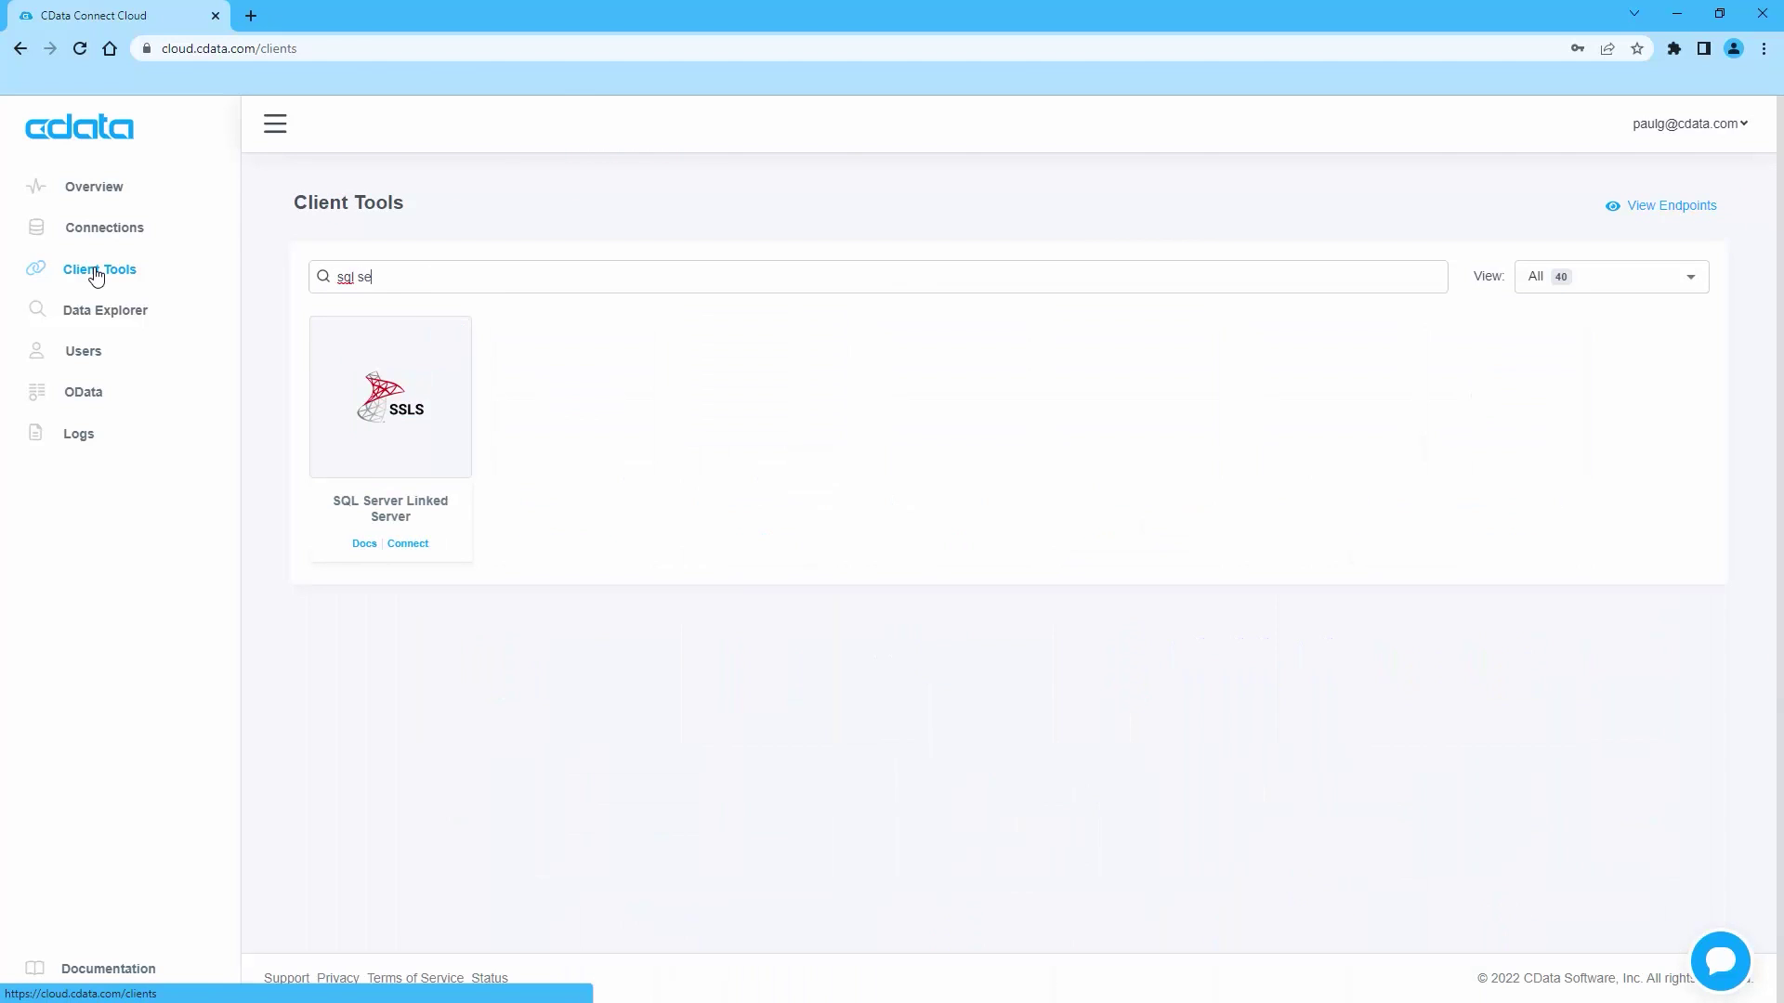
{"action": "left_click", "coordinate": [416, 543]}
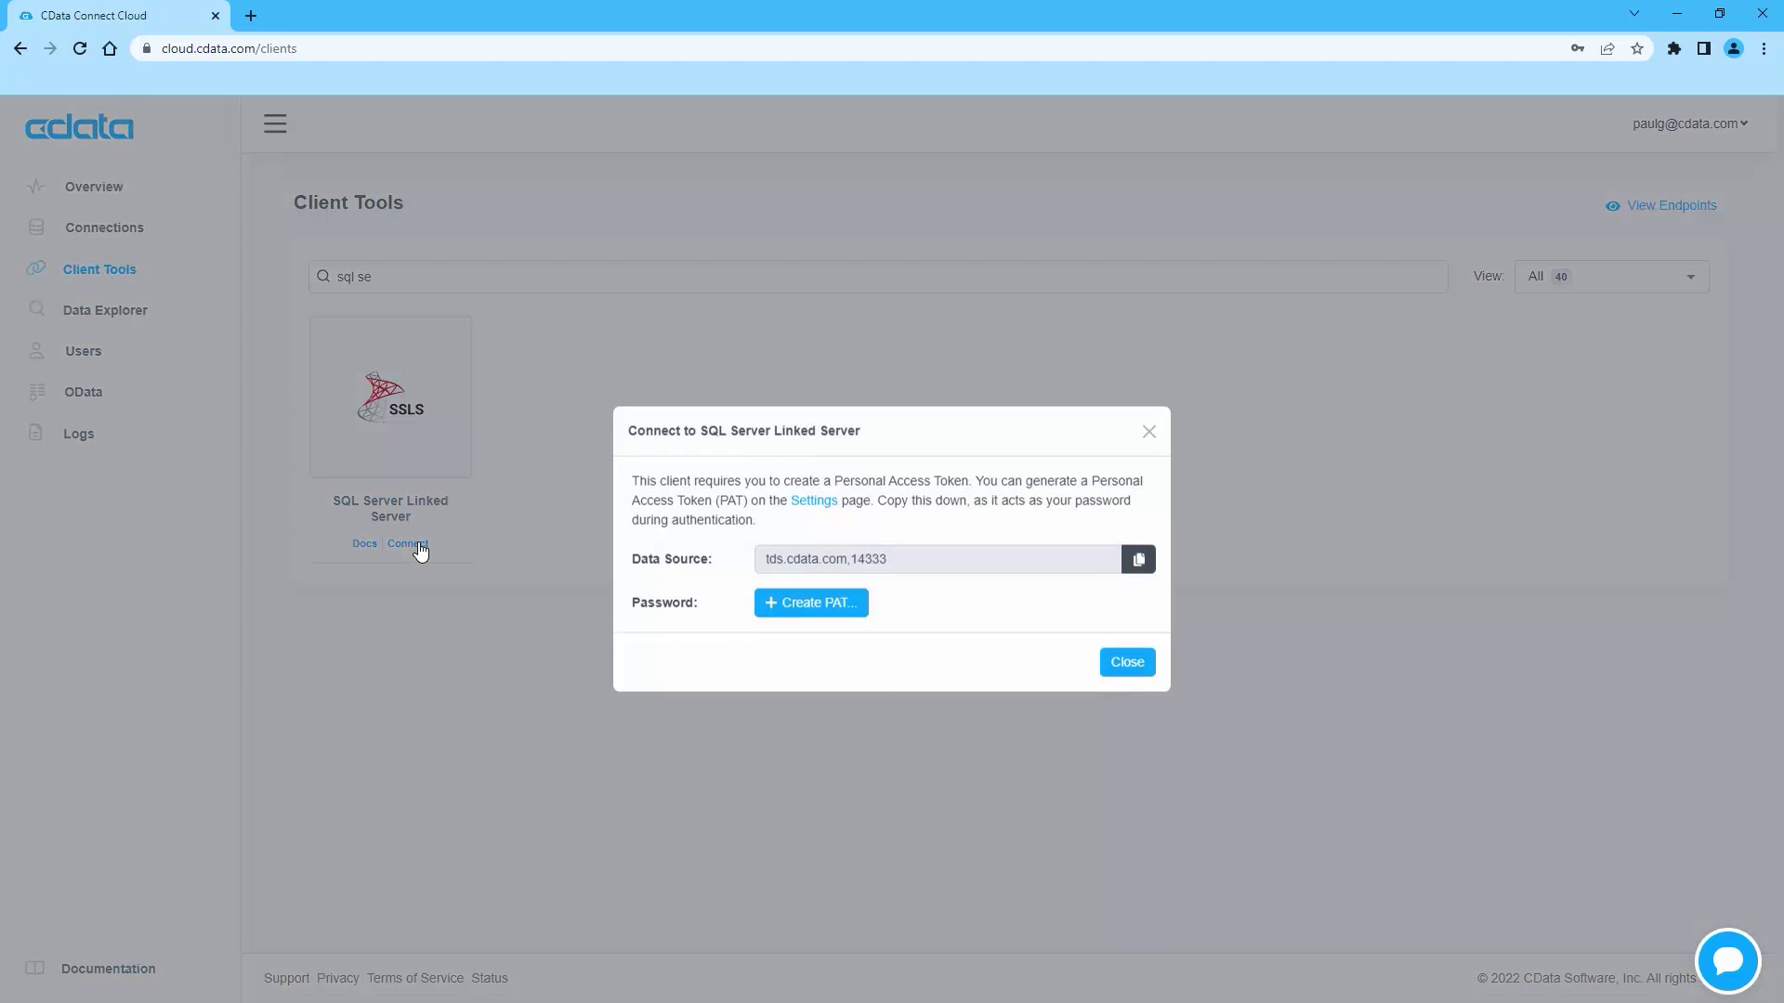
{"action": "left_click", "coordinate": [1139, 560]}
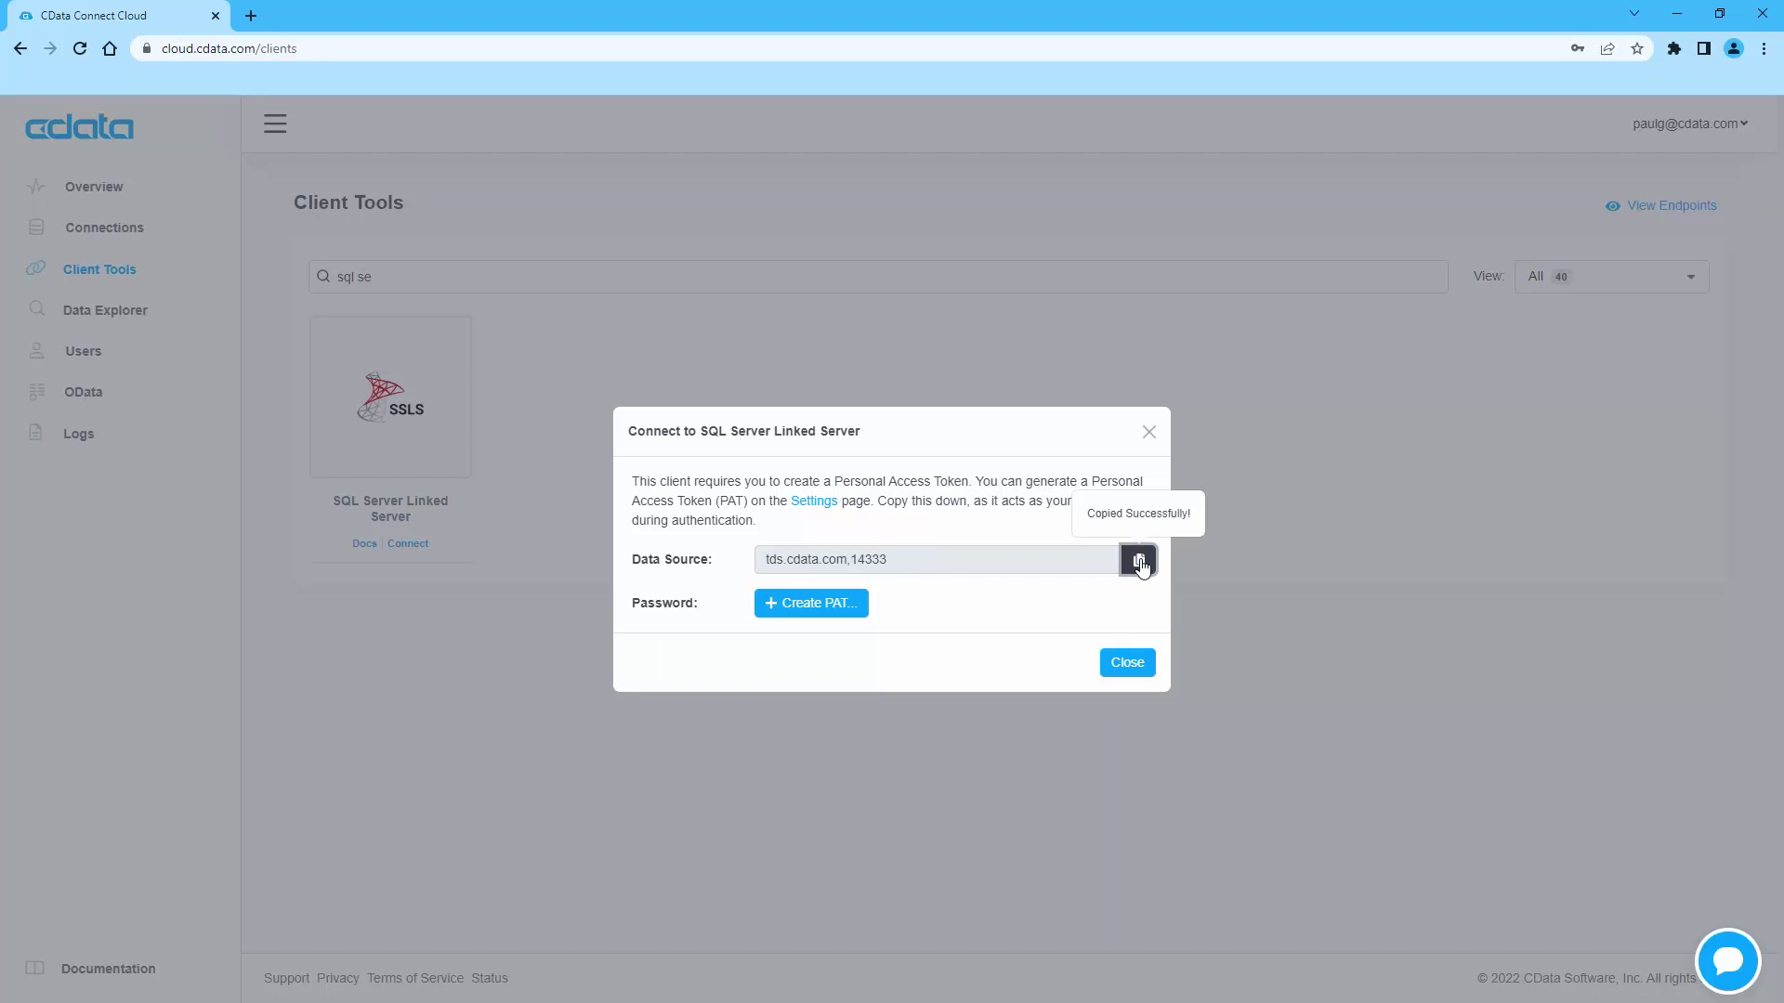
- Create a named personal access token and copy it
{"action": "left_click", "coordinate": [806, 609]}
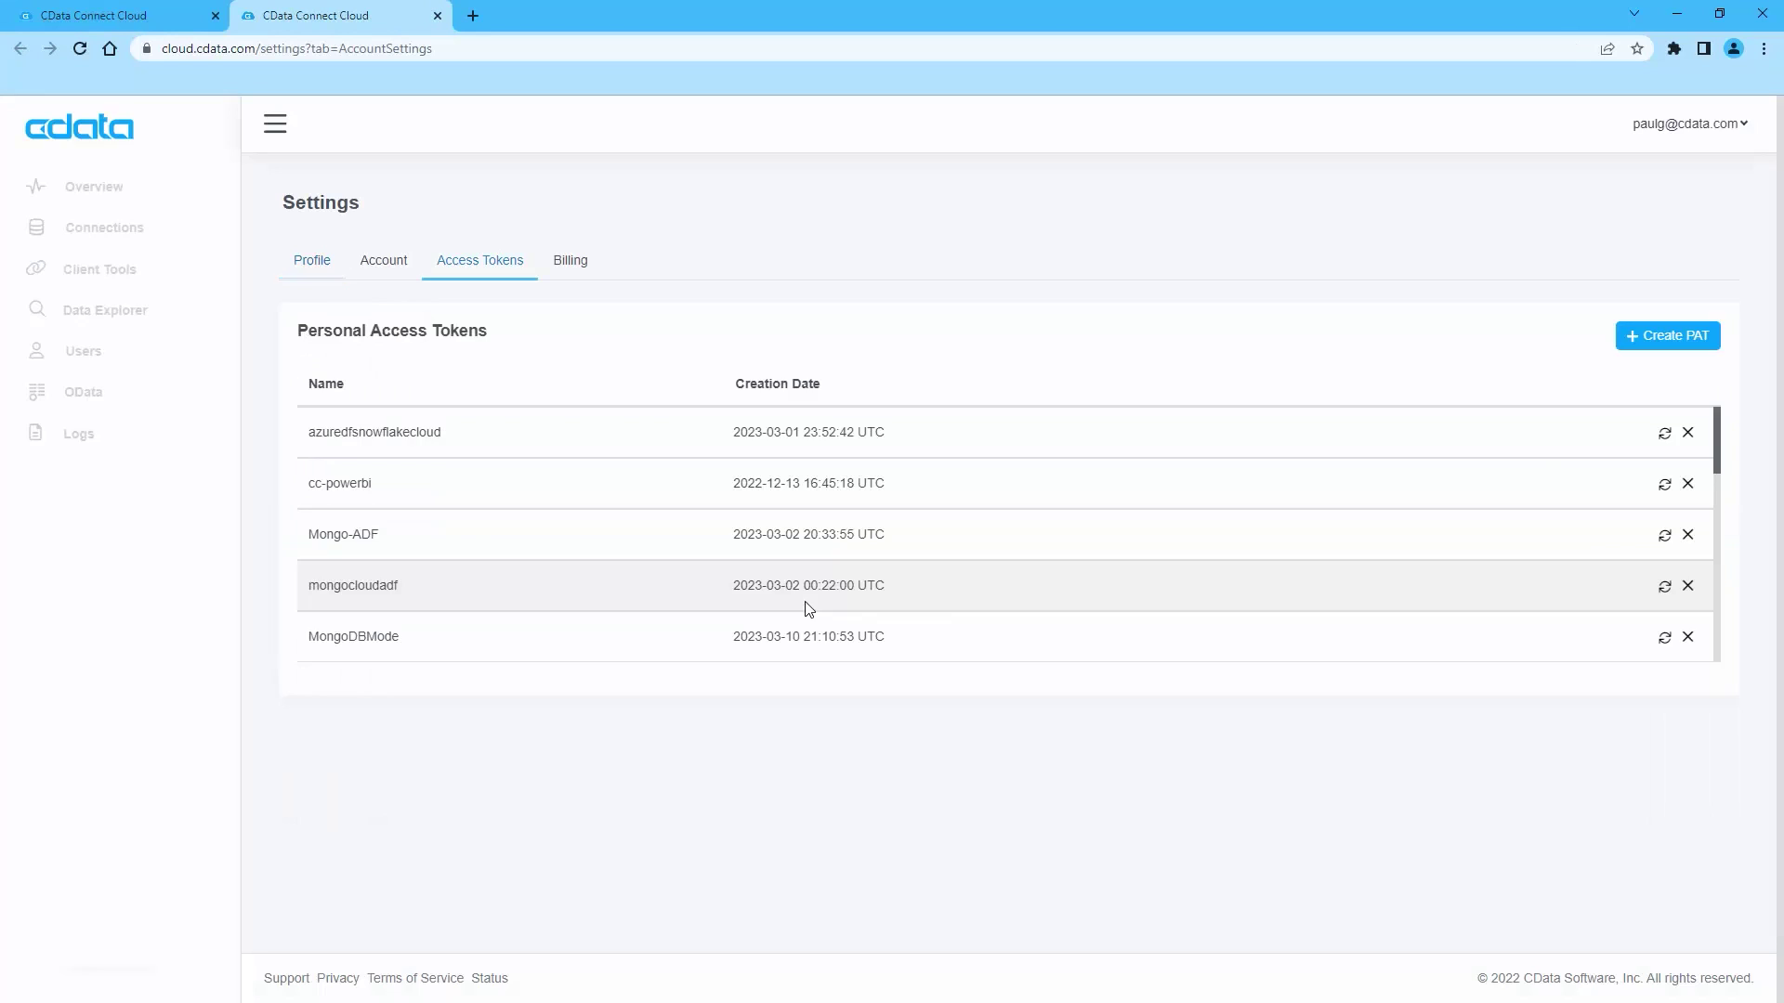
{"action": "left_click", "coordinate": [1667, 334]}
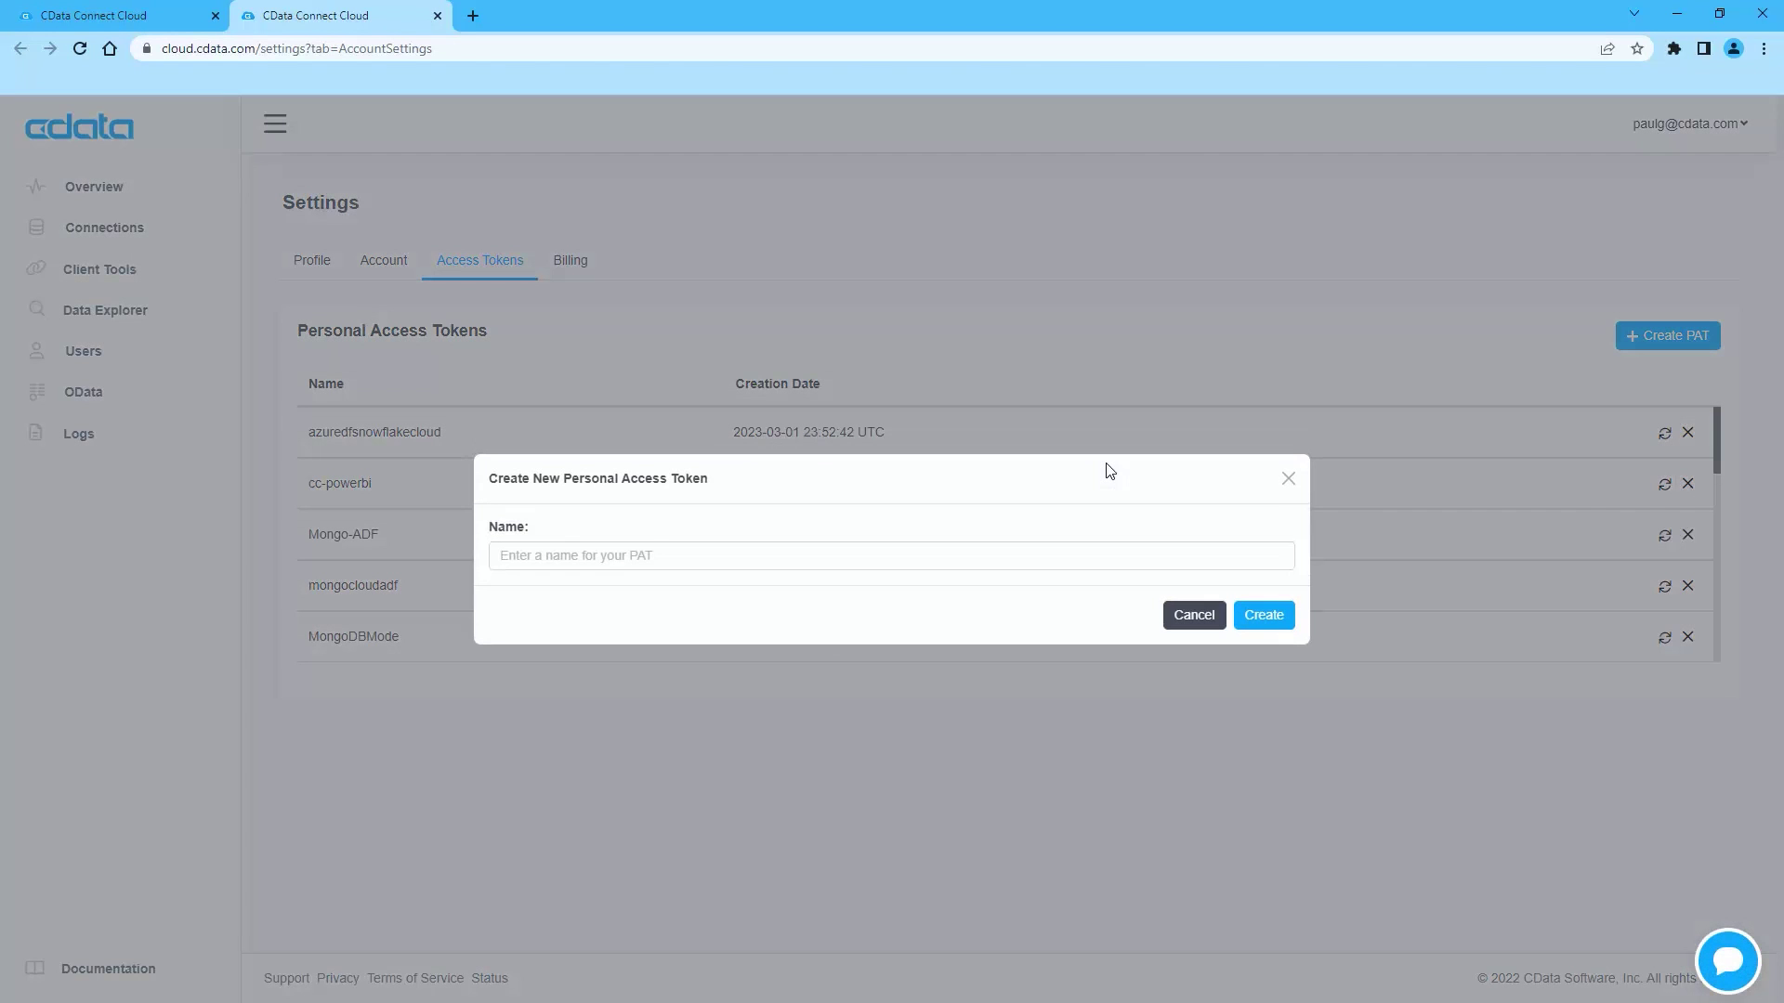
{"action": "left_click", "coordinate": [747, 555]}
{"action": "type", "text": "SharePointL"}
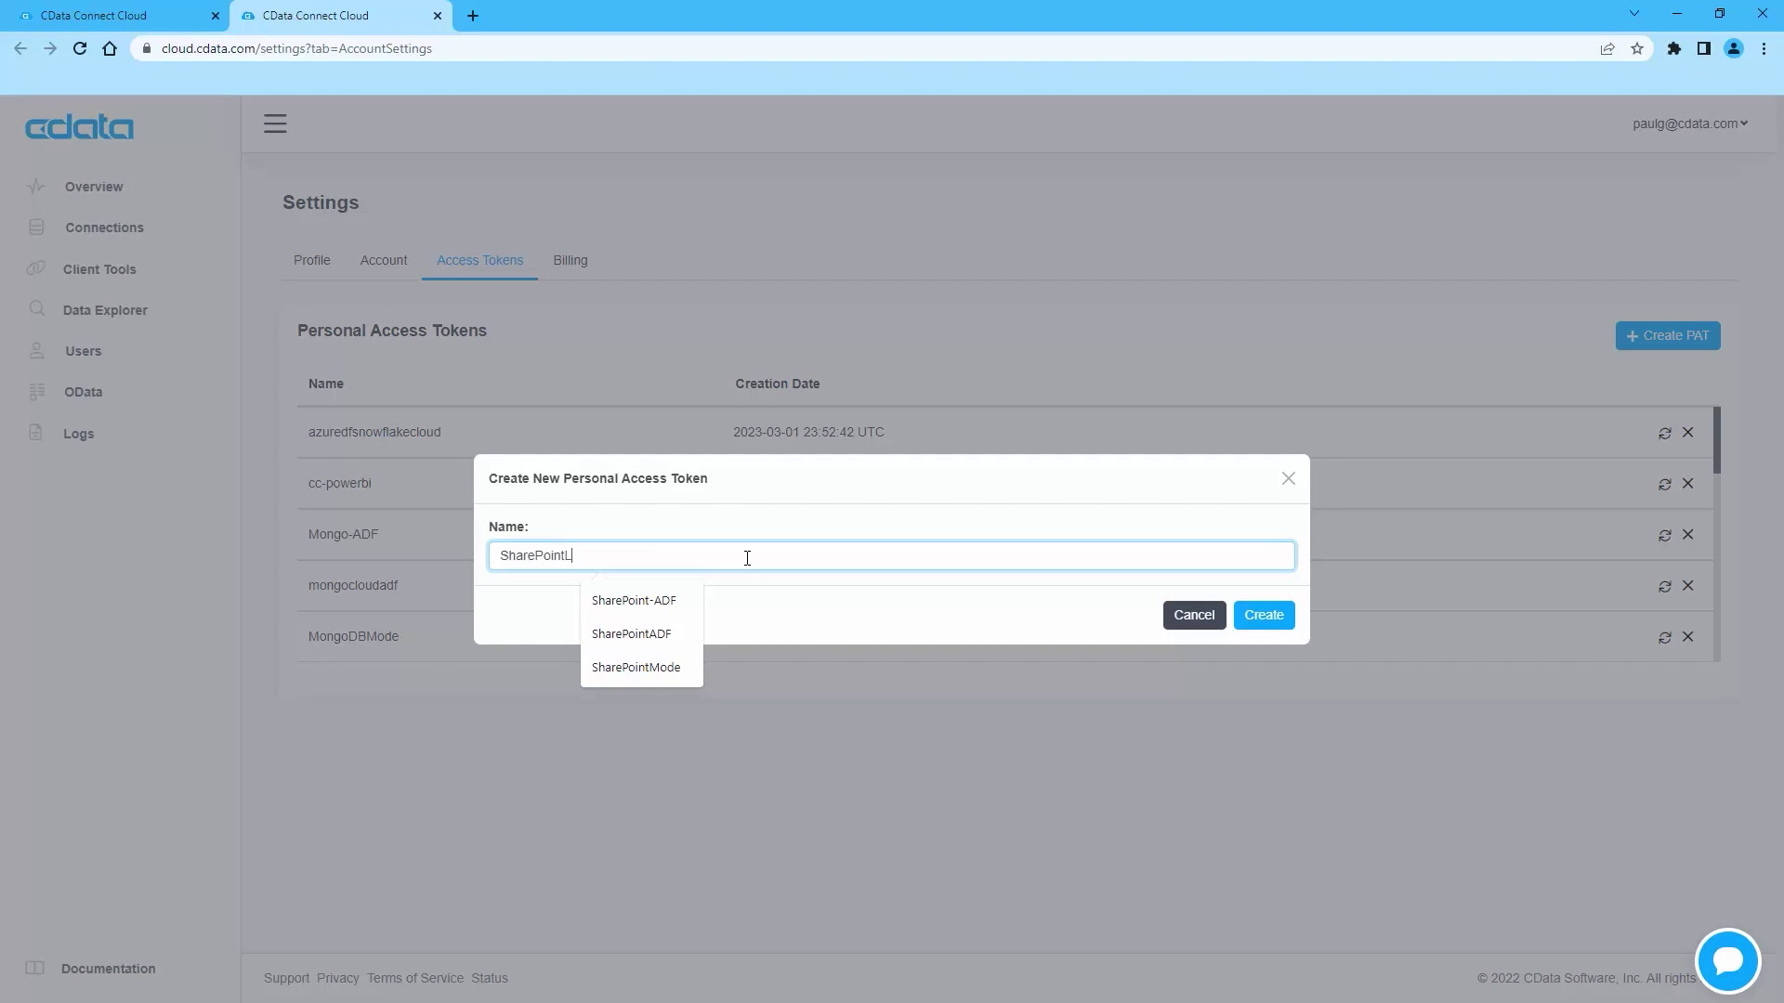
{"action": "type", "text": "inkedServer"}
{"action": "left_click", "coordinate": [1264, 615]}
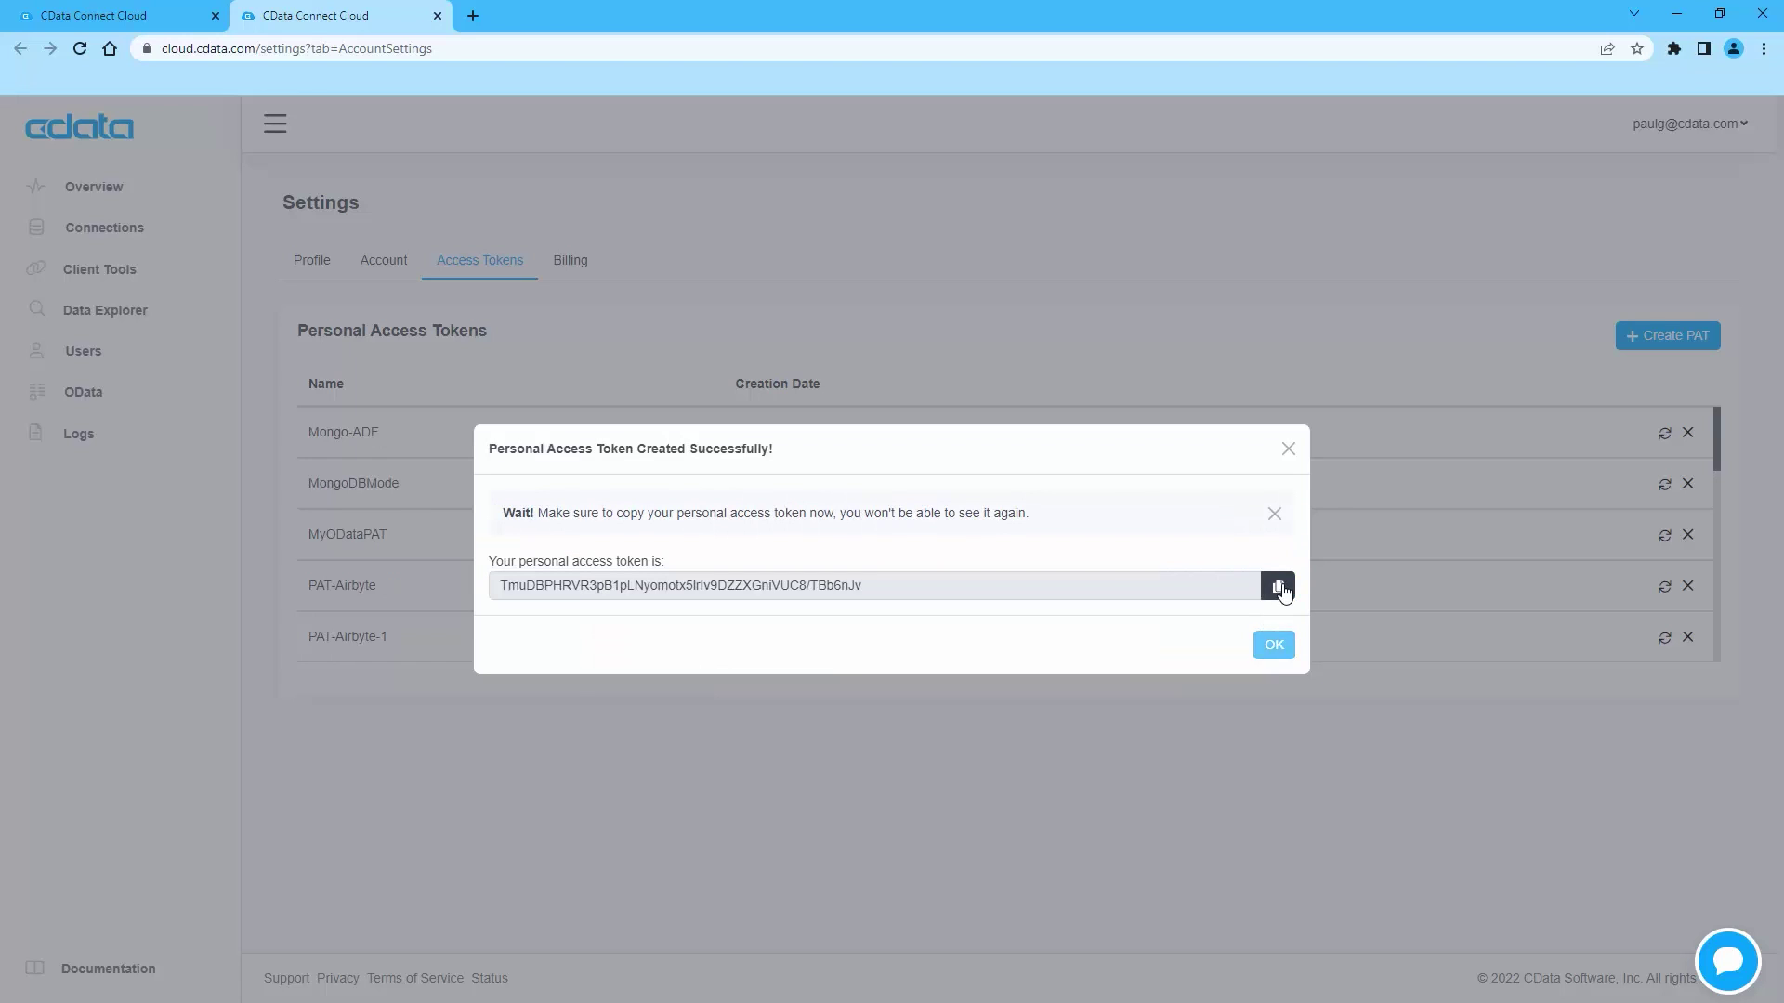
{"action": "left_click", "coordinate": [1278, 587]}
{"action": "left_click", "coordinate": [1275, 645]}
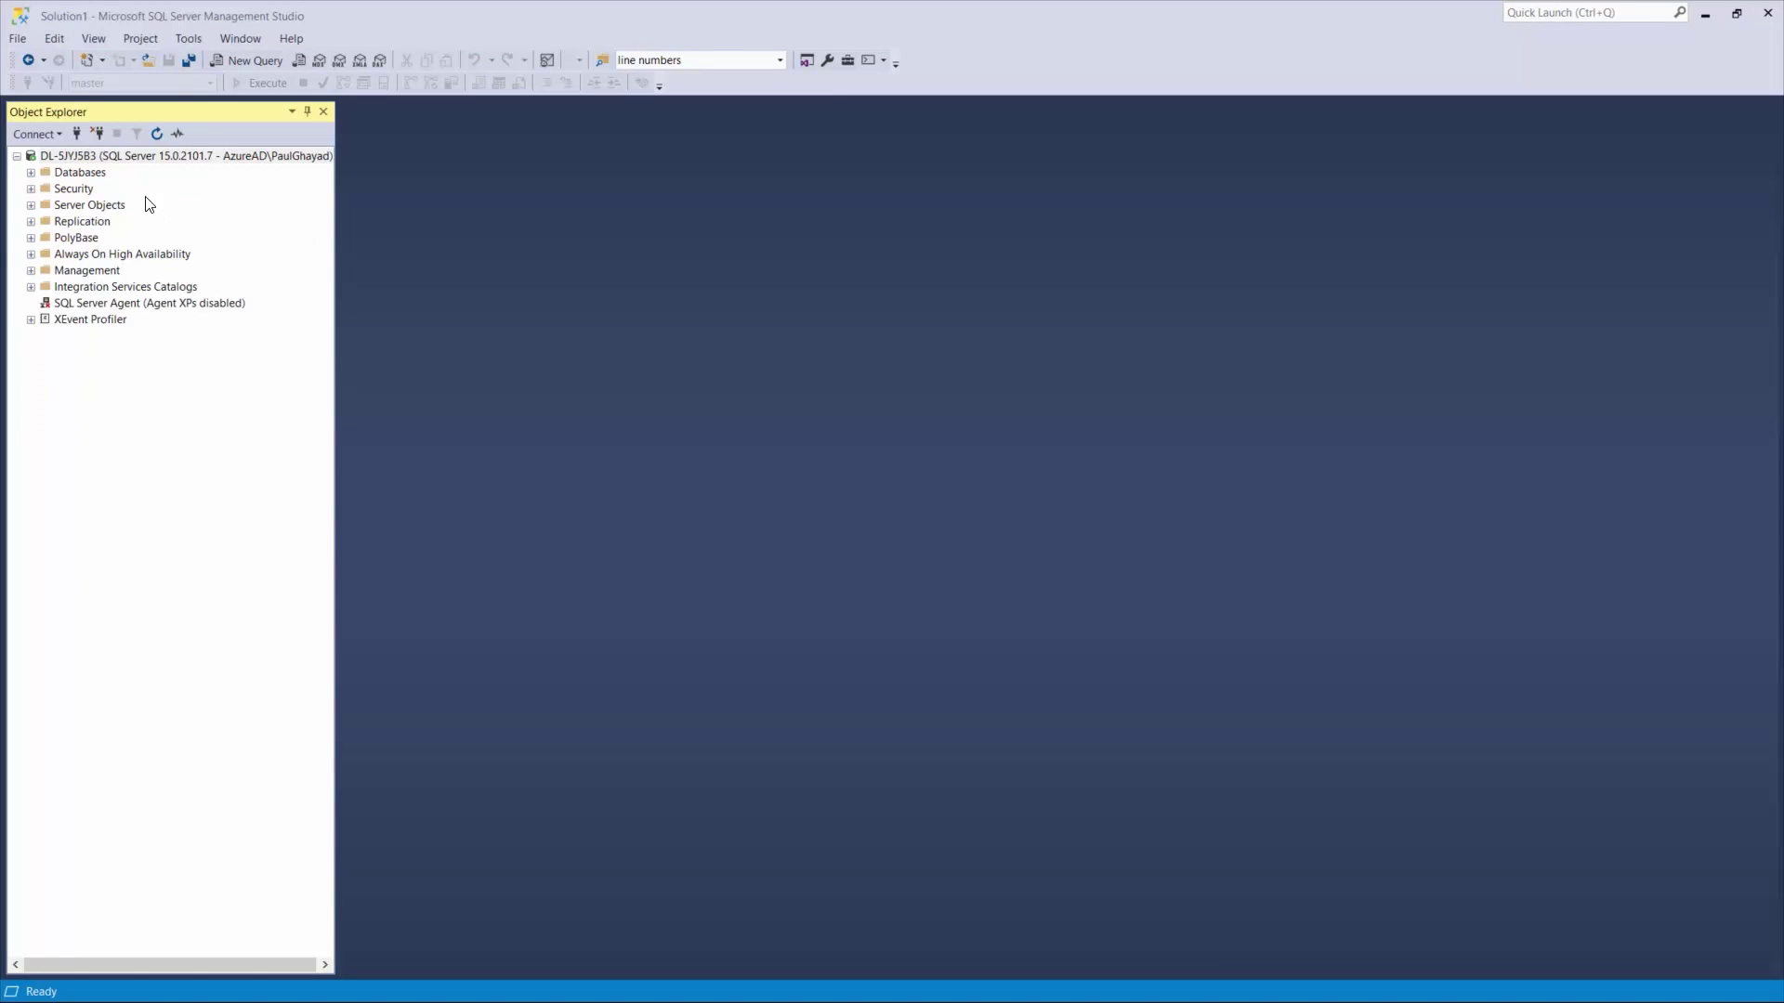
- Start a new linked server from Server Objects > Linked Servers on the local server
{"action": "left_click", "coordinate": [77, 157]}
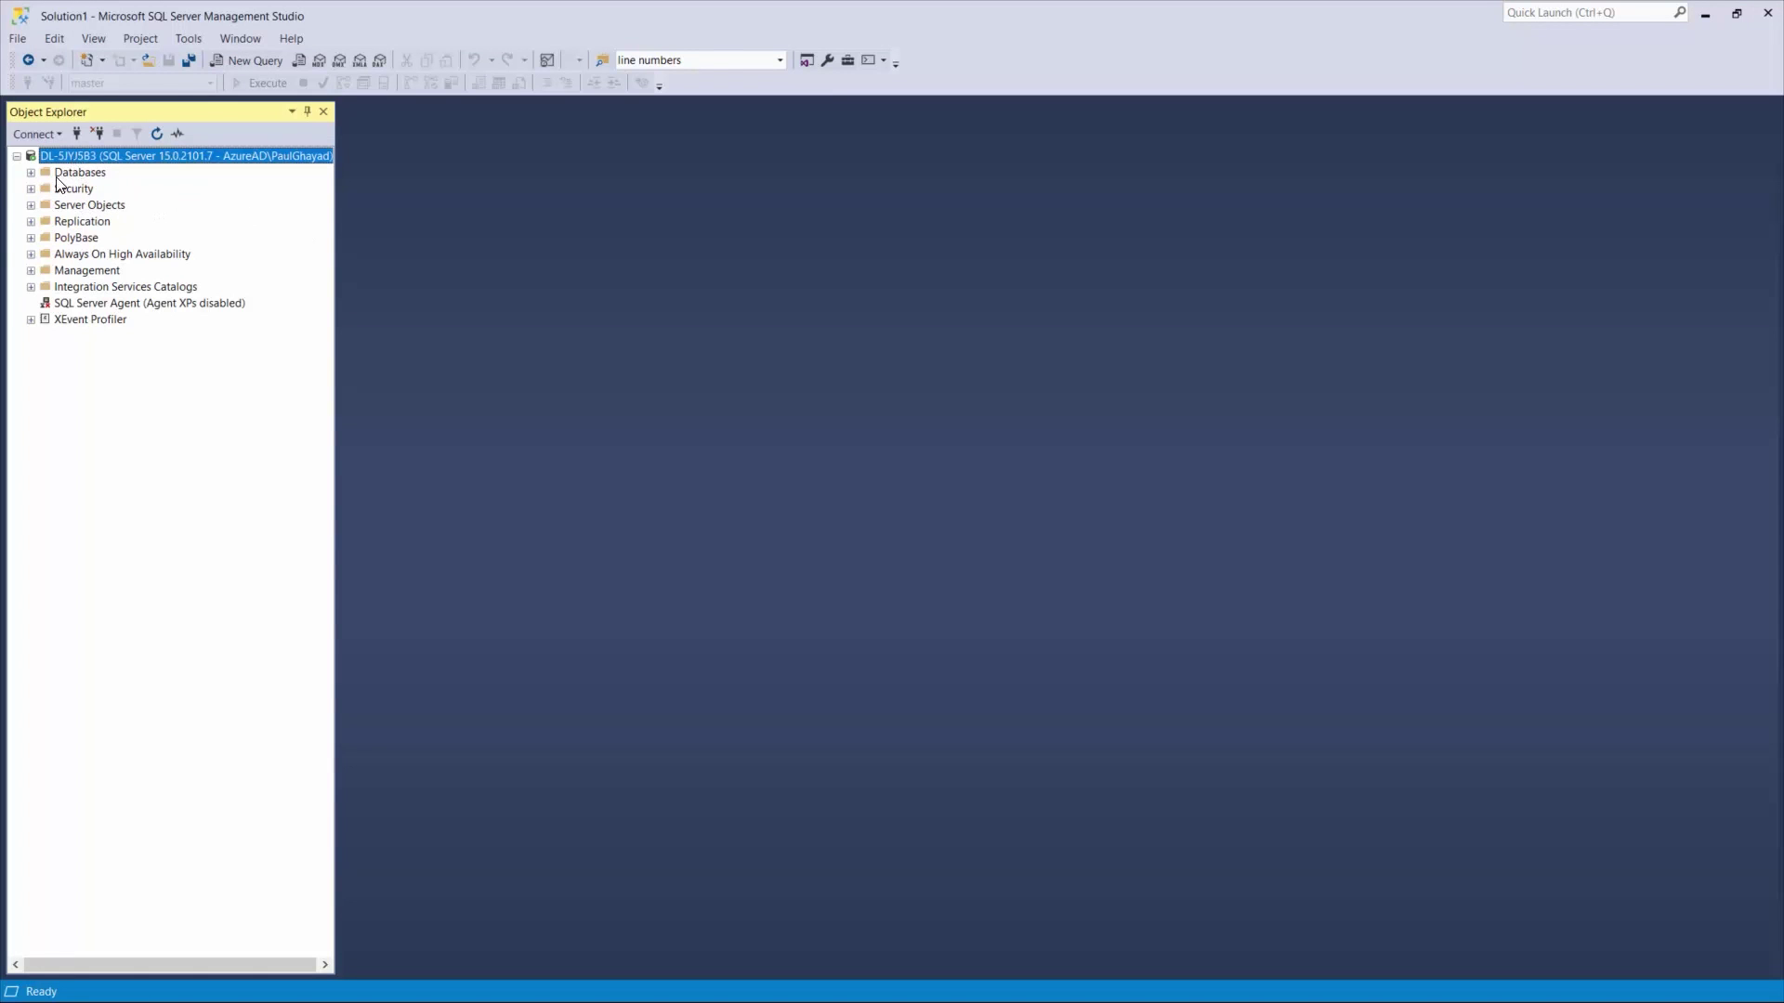
{"action": "left_click", "coordinate": [30, 205]}
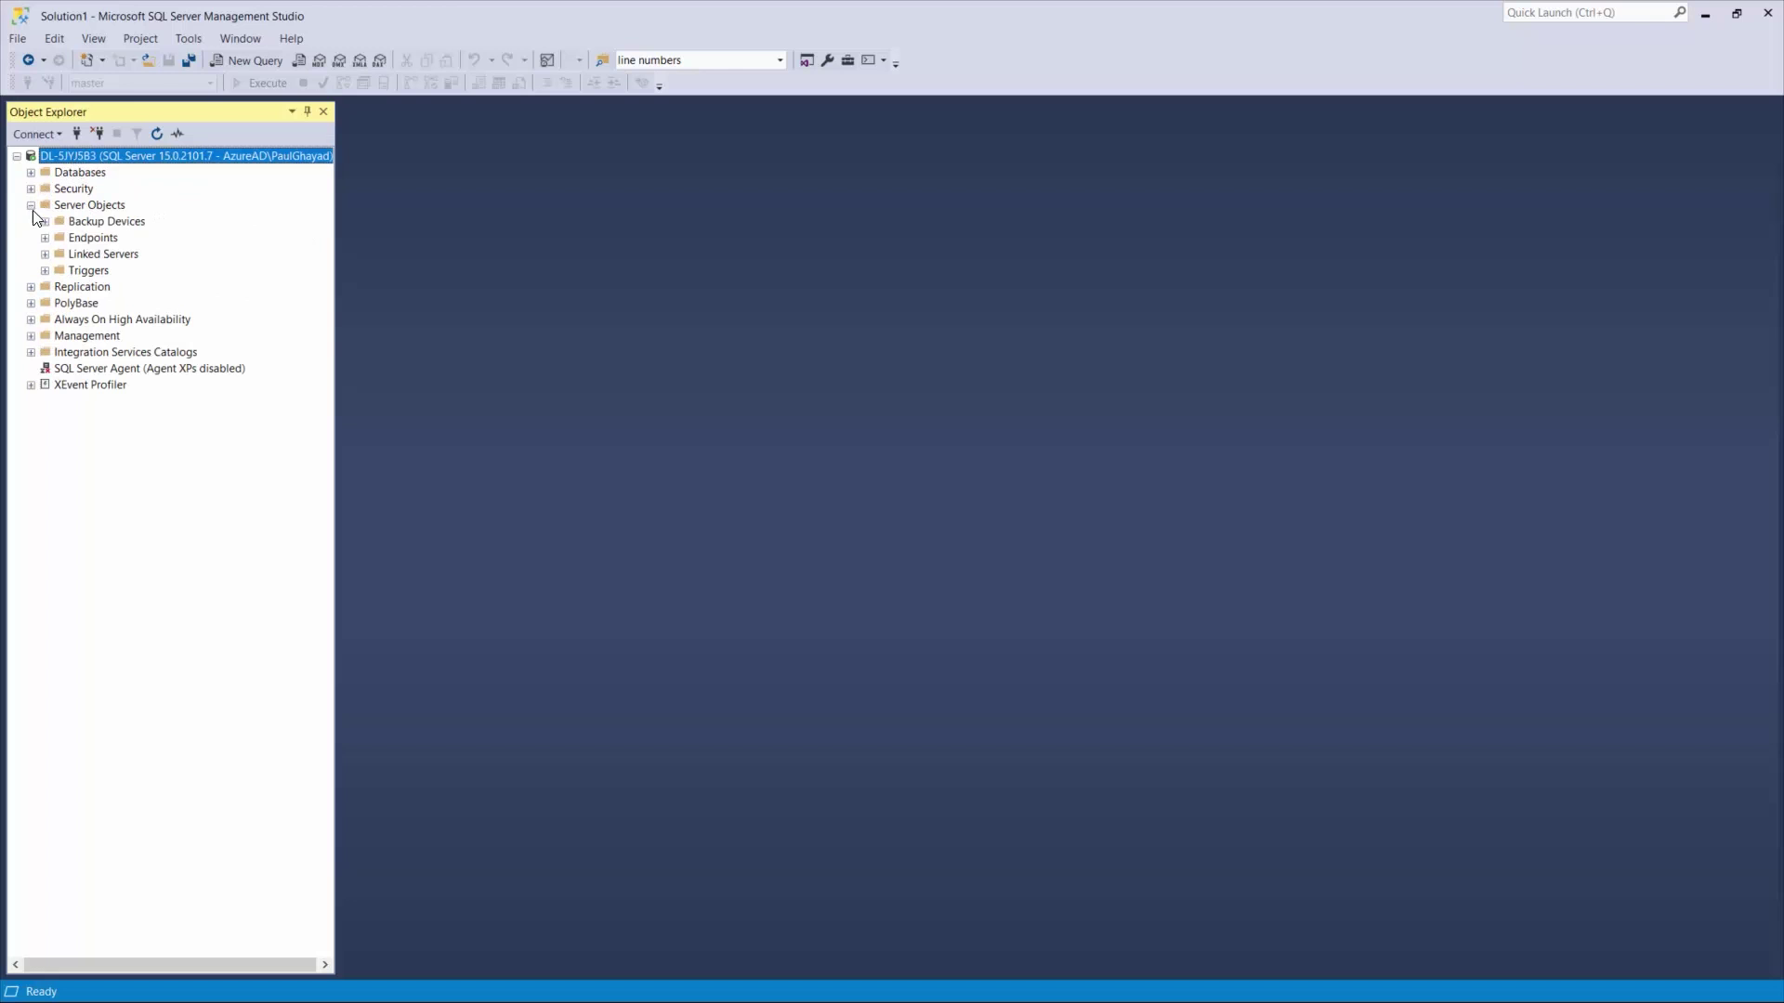
{"action": "right_click", "coordinate": [102, 253]}
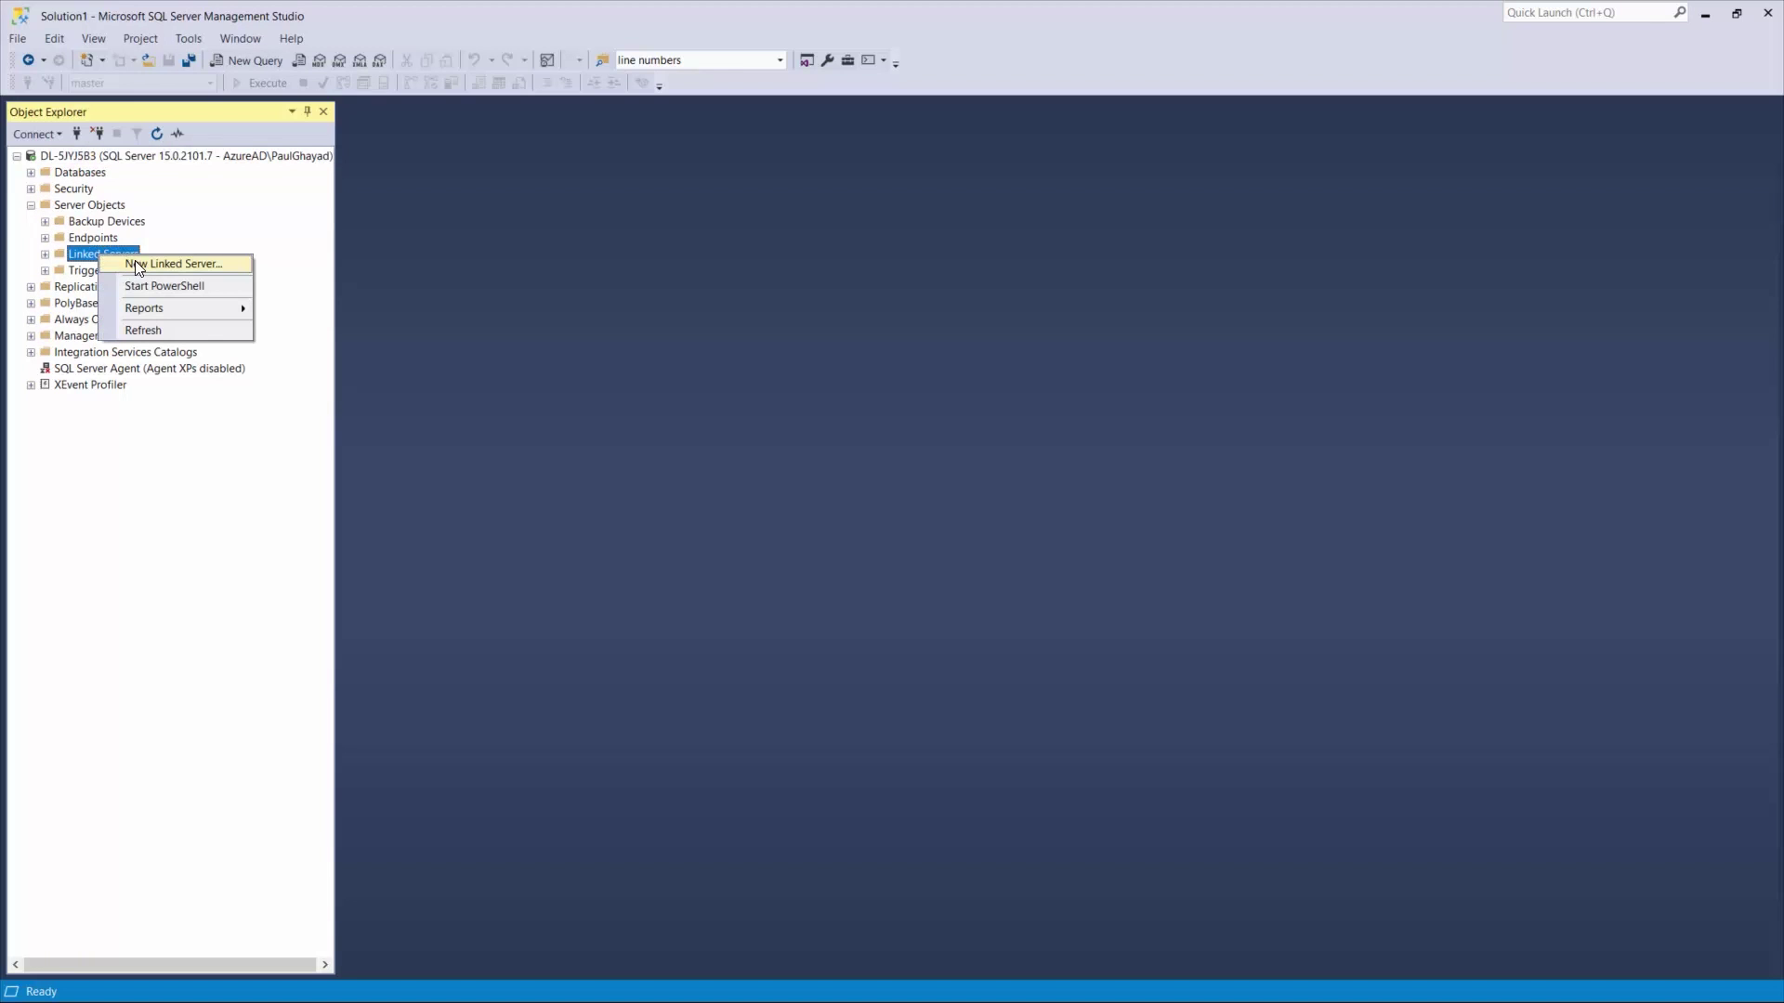
{"action": "left_click", "coordinate": [171, 264]}
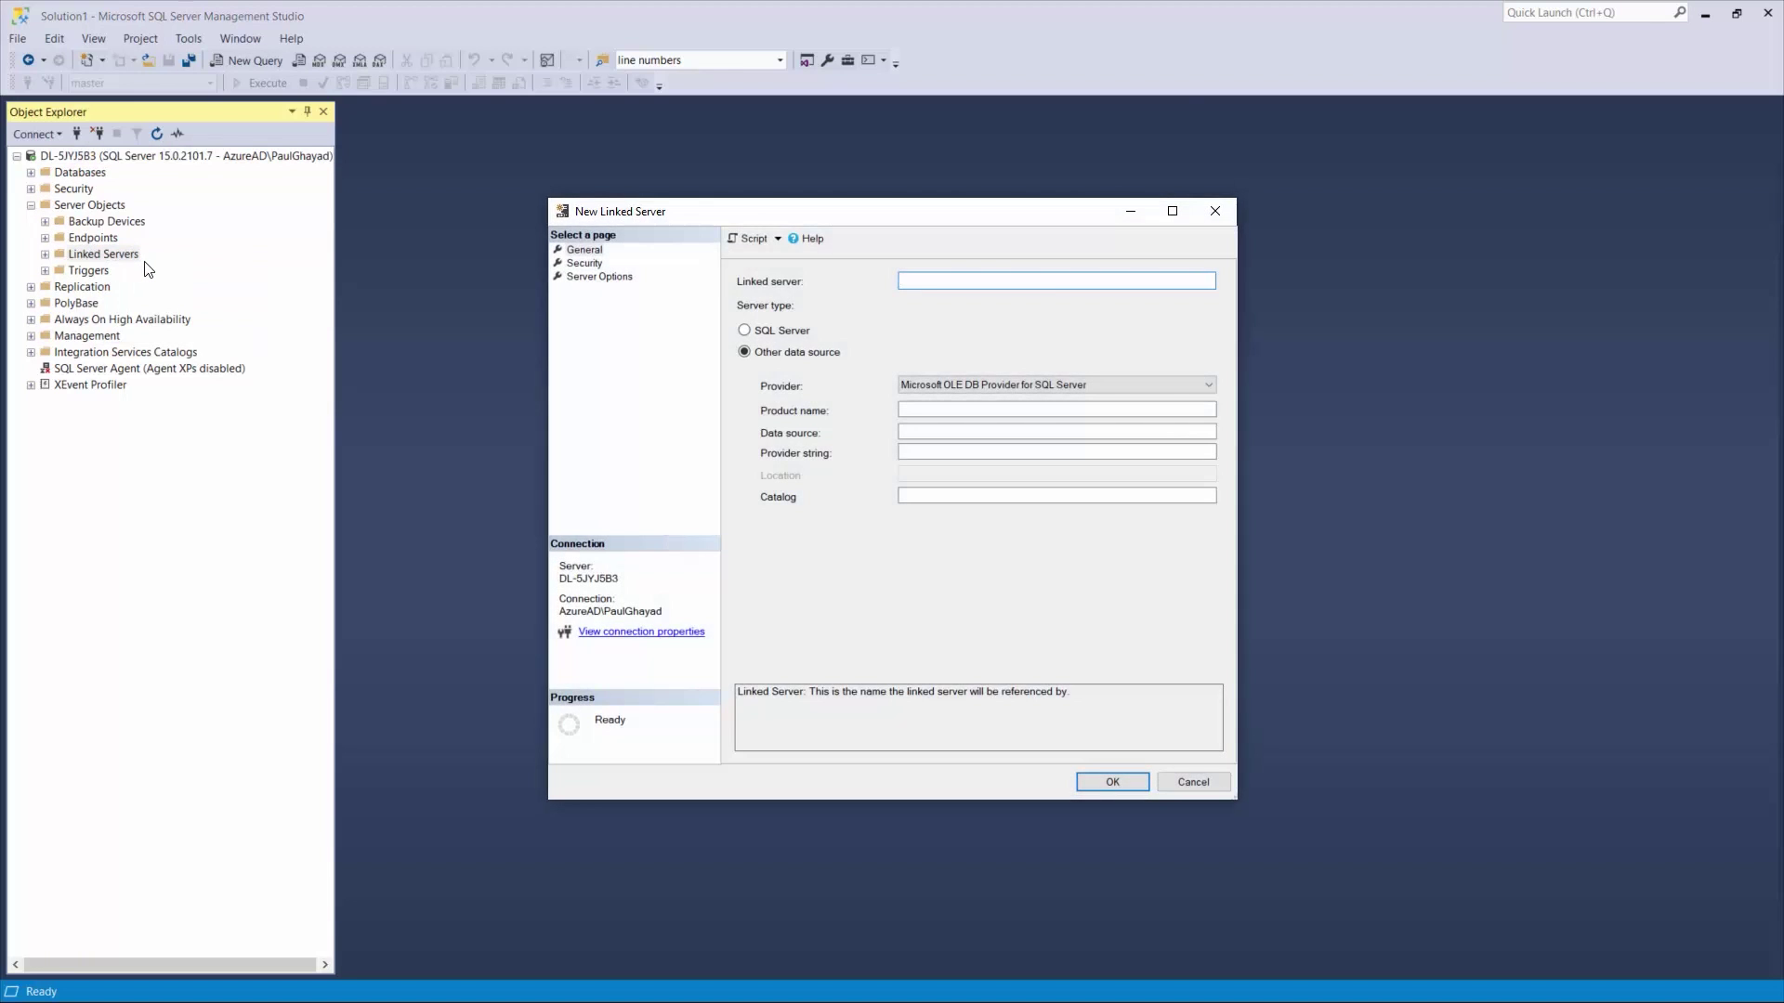
{"action": "type", "text": "HAREPOINTCLOUD"}
- Choose the SQL Server Native Client 11.0 provider and enter data source tds.cdata.com,14333
{"action": "left_click", "coordinate": [1057, 384]}
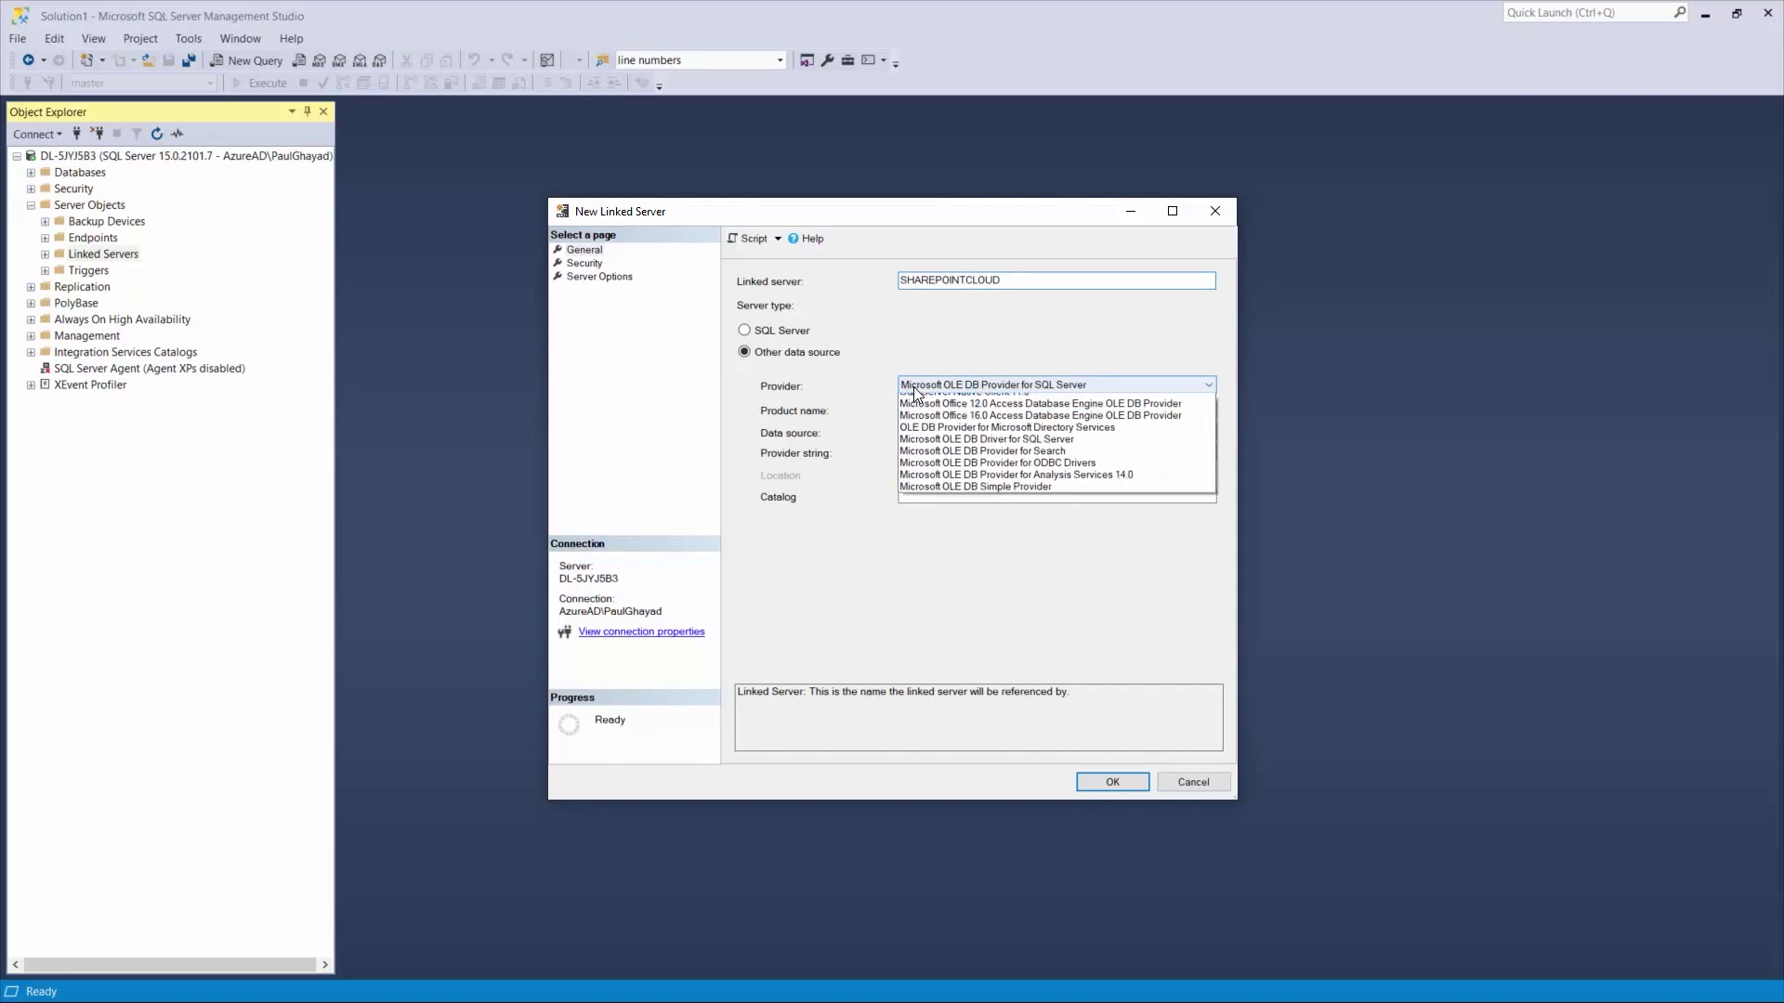
{"action": "left_click", "coordinate": [1057, 423]}
{"action": "left_click", "coordinate": [942, 428]}
{"action": "type", "text": "tds.cdata.com,"}
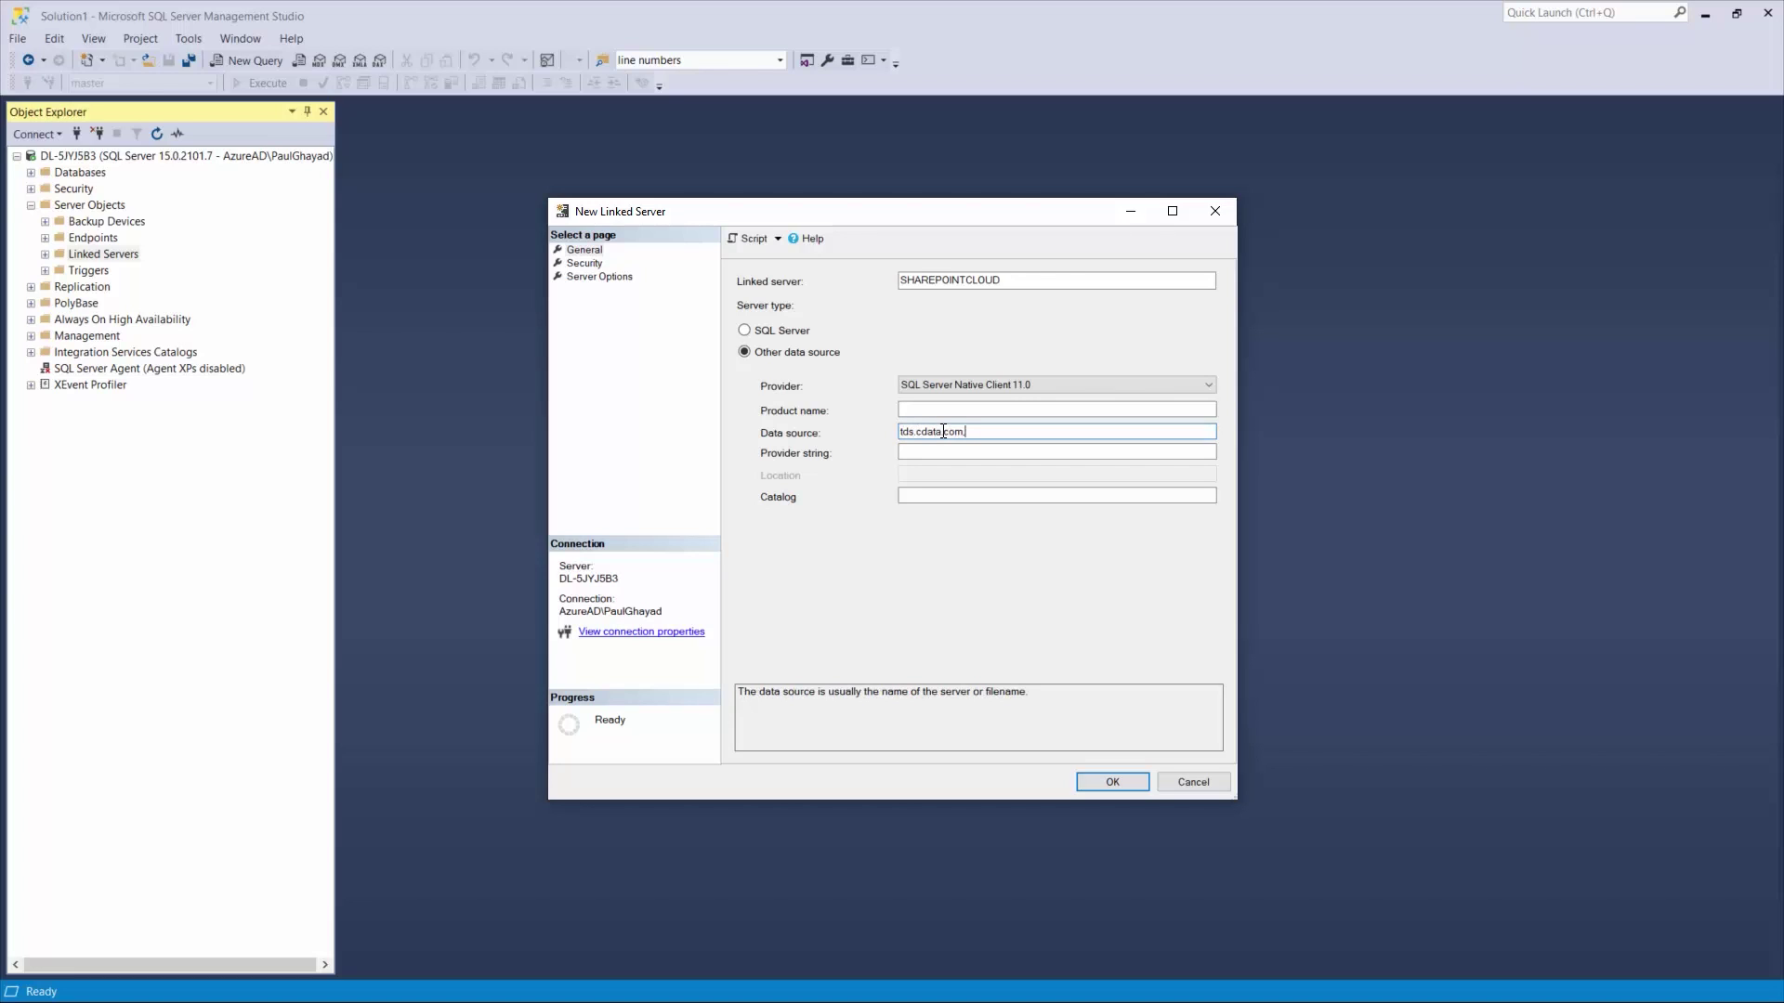
{"action": "type", "text": "14333"}
{"action": "key", "text": "Tab"}
{"action": "key", "text": "Tab"}
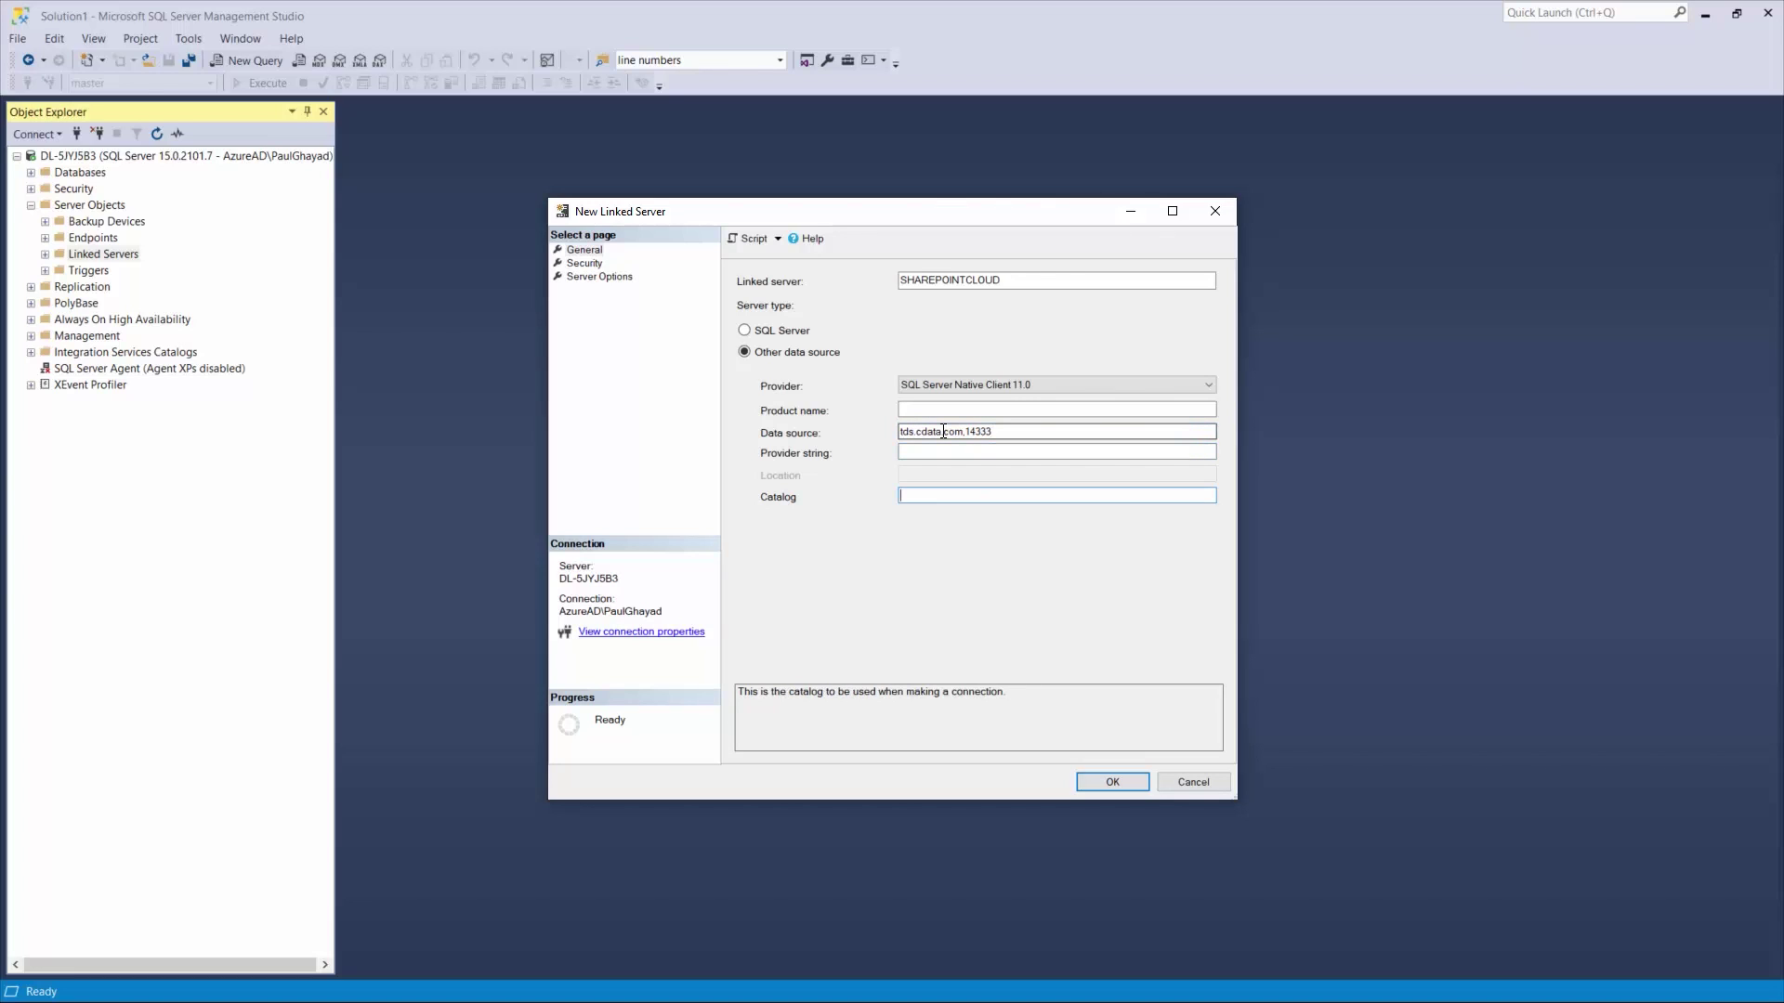
{"action": "type", "text": "SharePointLinkedS"}
{"action": "type", "text": "erver"}
- Give SHAREPOINTCLOUD a remote login and pasted password, create it, and expand it
{"action": "left_click", "coordinate": [584, 262]}
{"action": "left_click", "coordinate": [749, 687]}
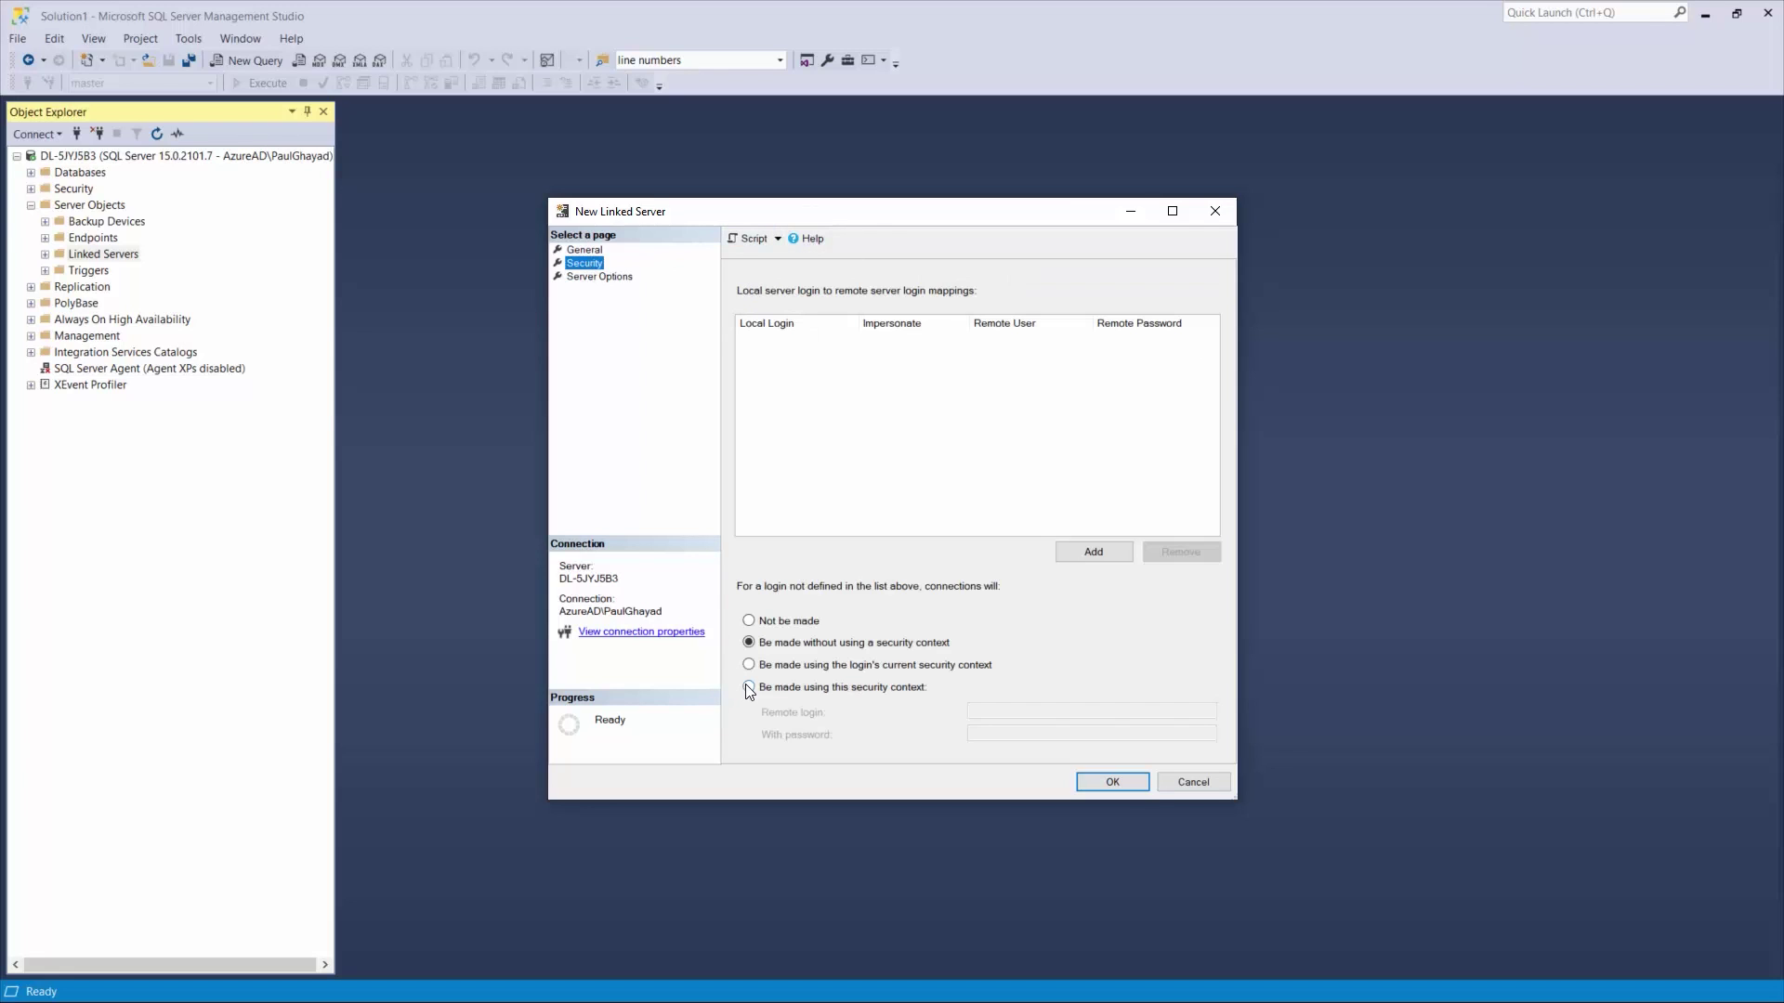
{"action": "left_click", "coordinate": [1011, 710]}
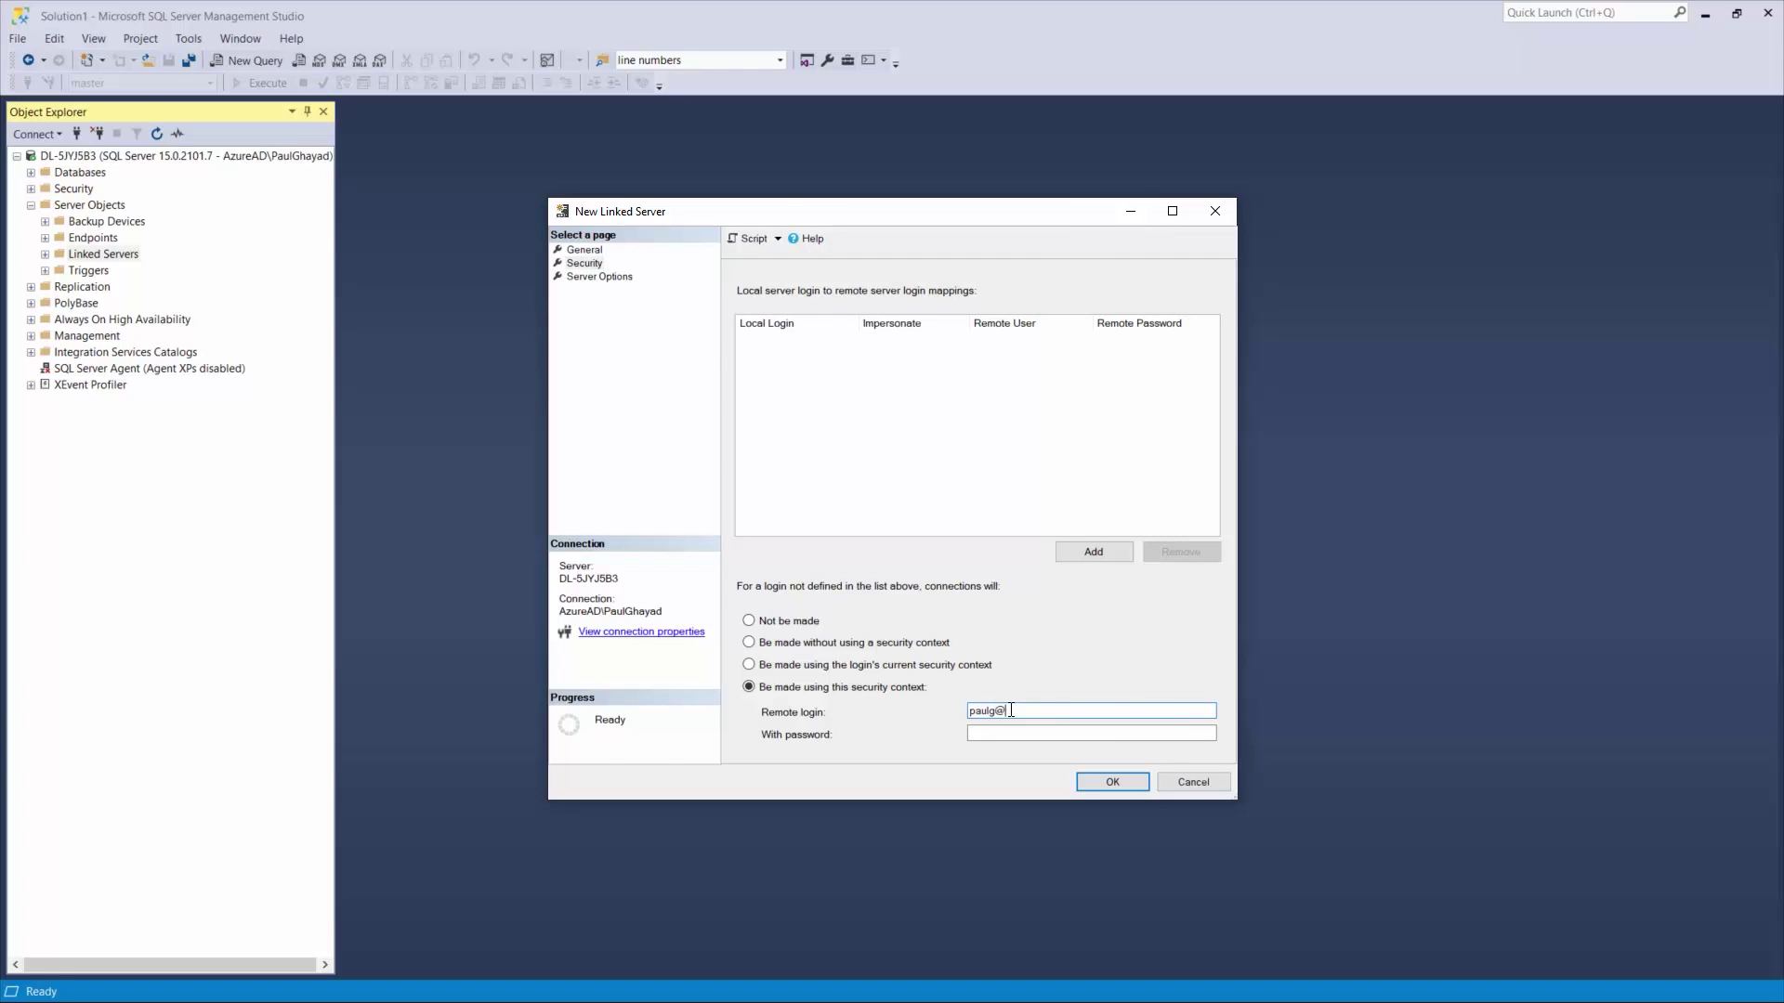
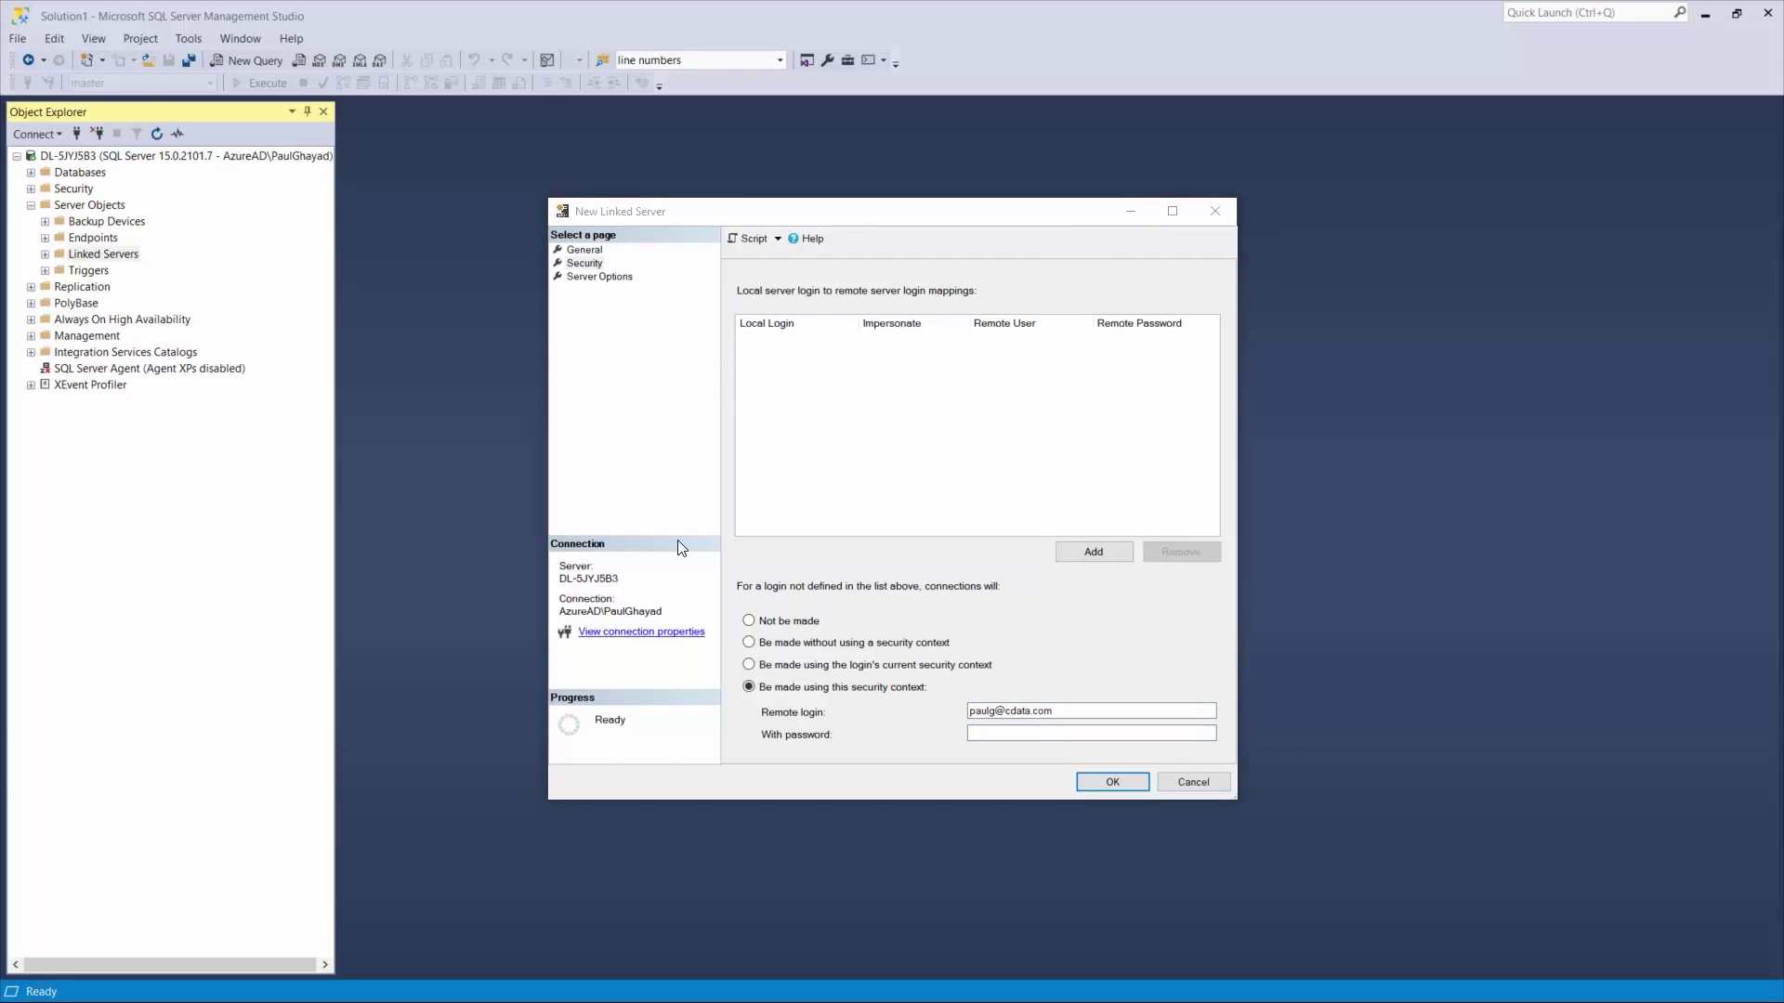
{"action": "right_click", "coordinate": [1051, 735]}
{"action": "left_click", "coordinate": [1185, 802]}
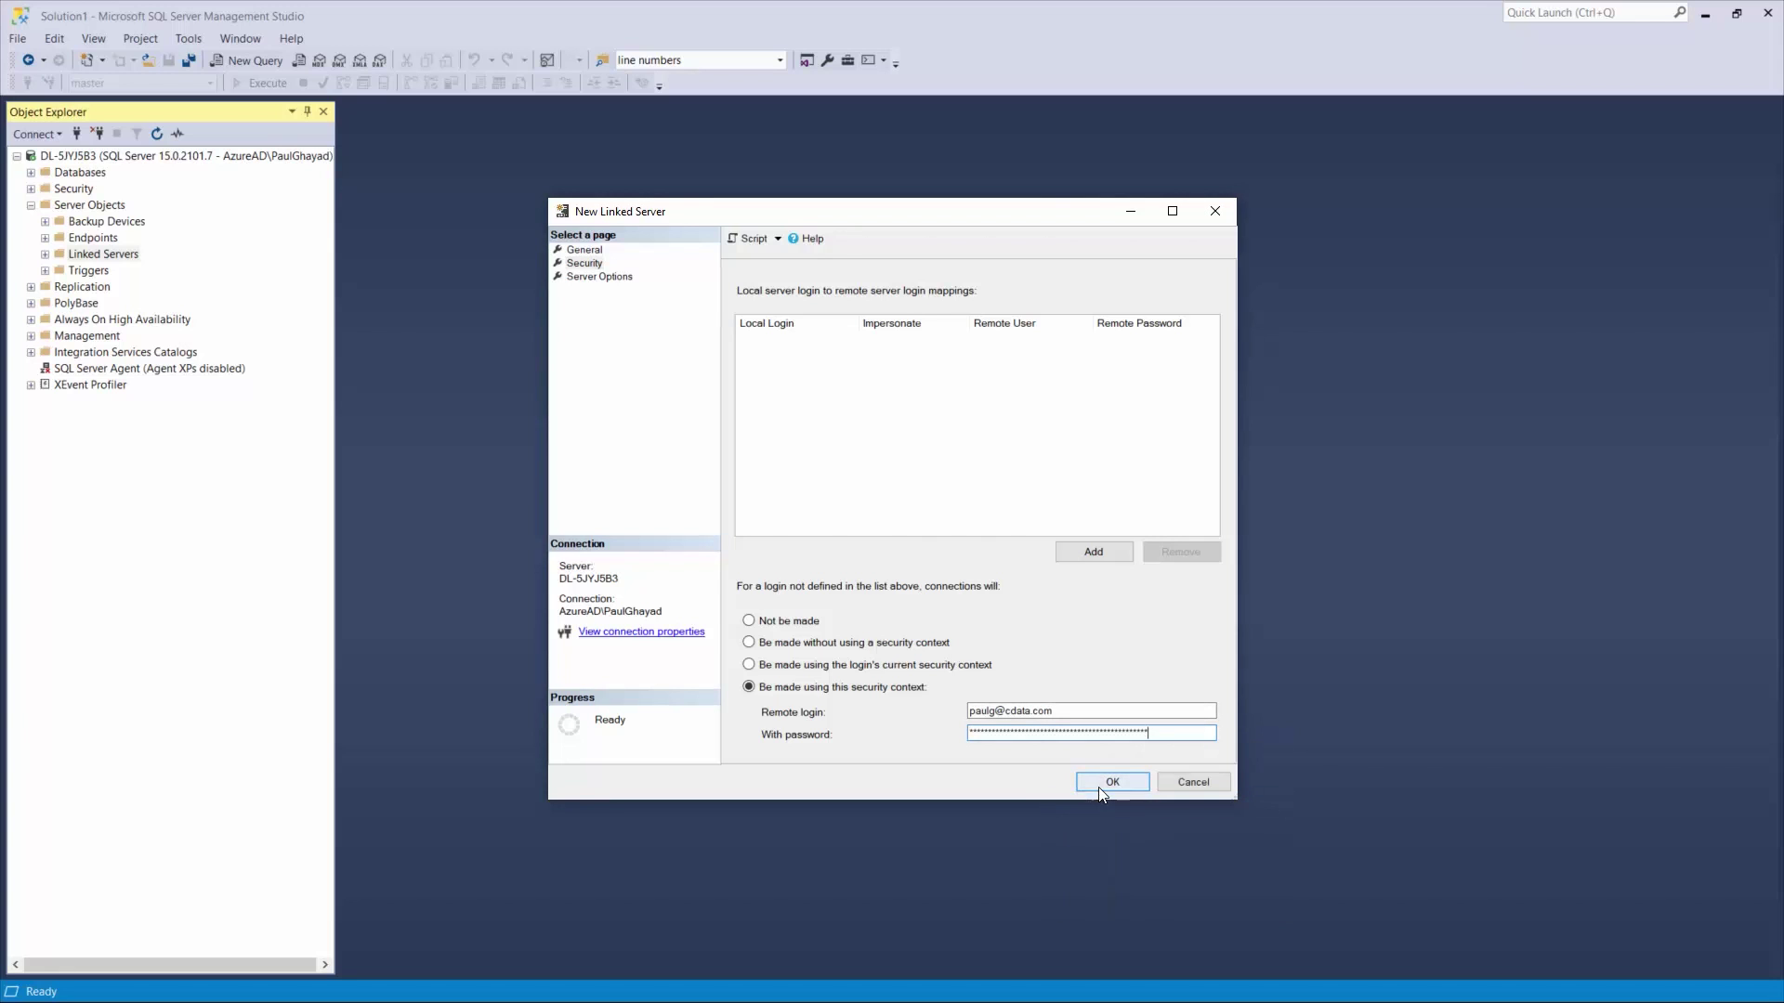
{"action": "left_click", "coordinate": [1111, 782]}
{"action": "left_click", "coordinate": [59, 286]}
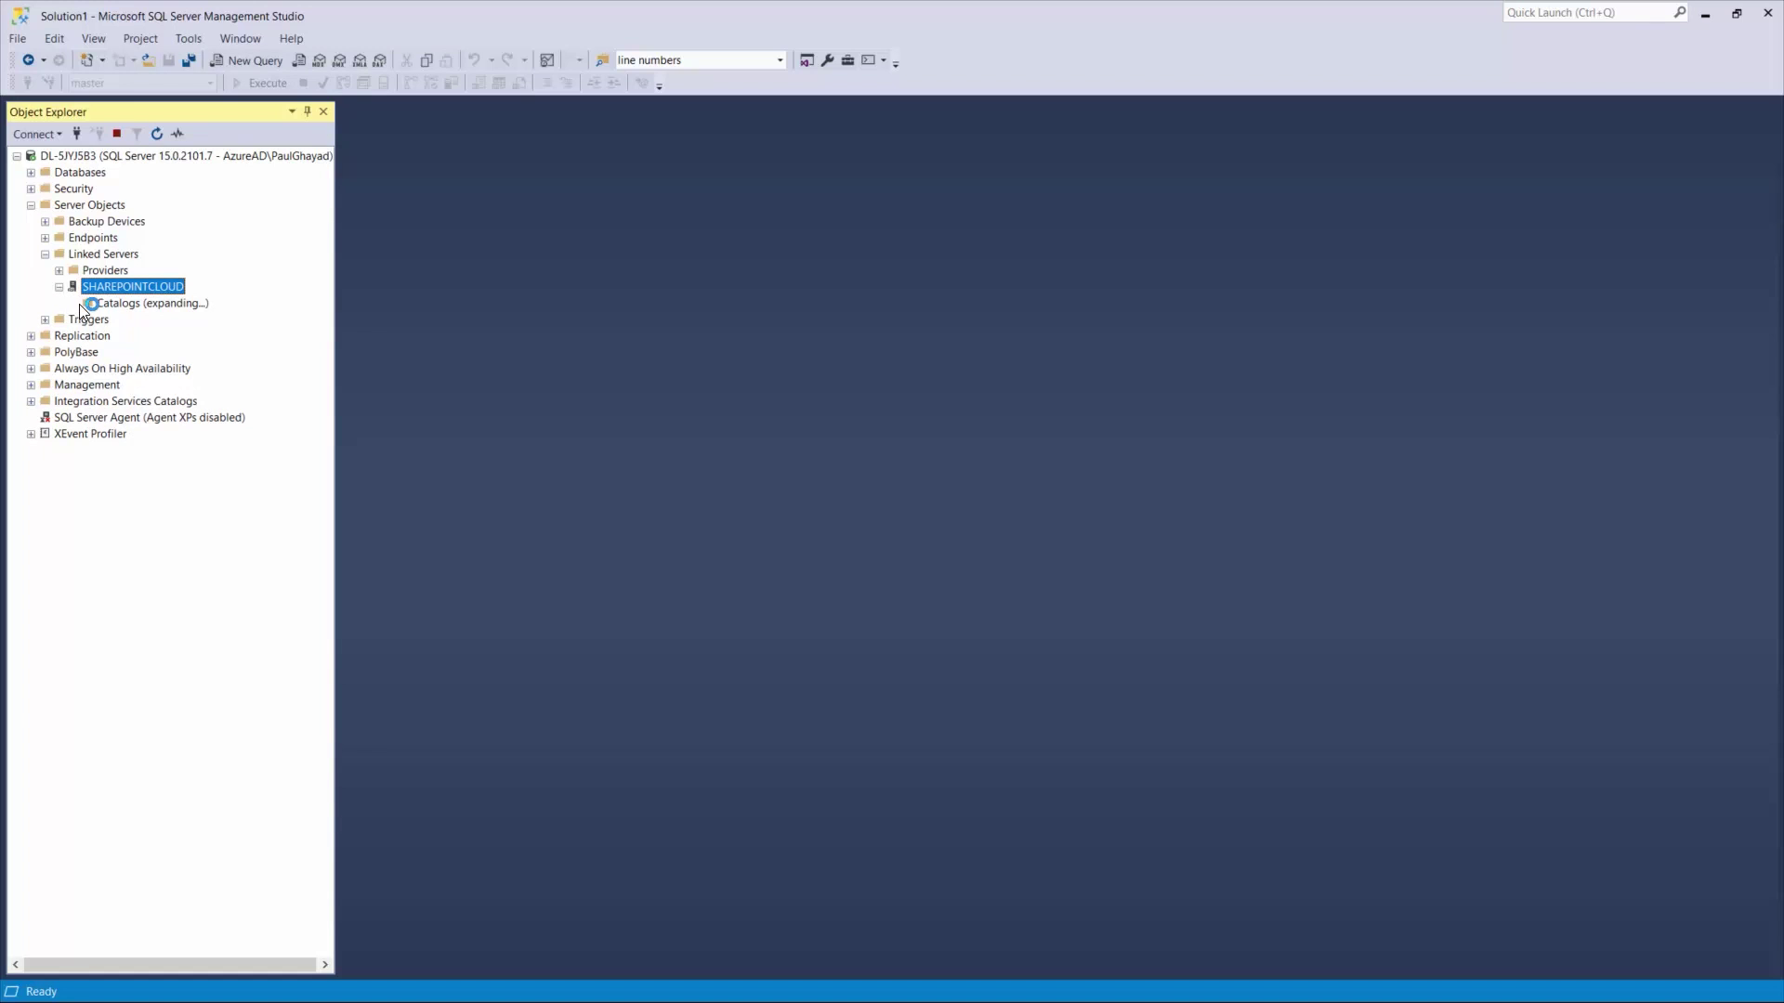
- Script a SELECT of SOAP.Account into a new query window and run it
{"action": "left_click", "coordinate": [87, 516]}
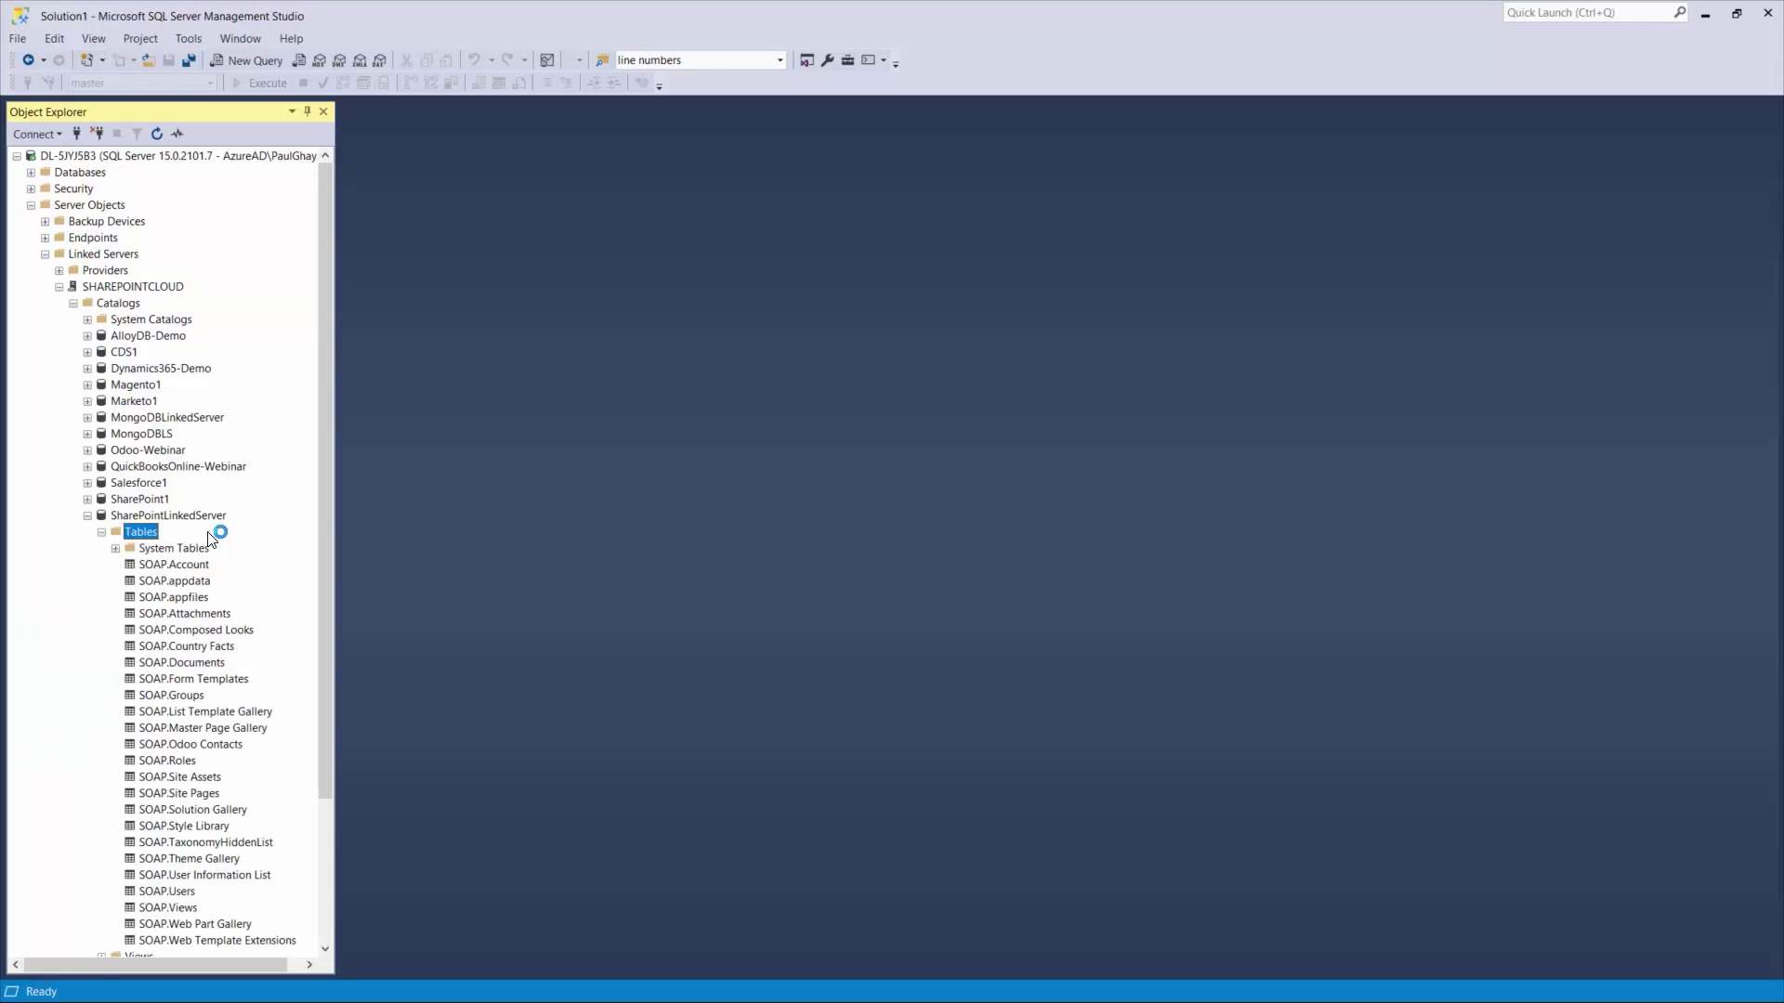
{"action": "right_click", "coordinate": [175, 565]}
{"action": "left_click", "coordinate": [562, 676]}
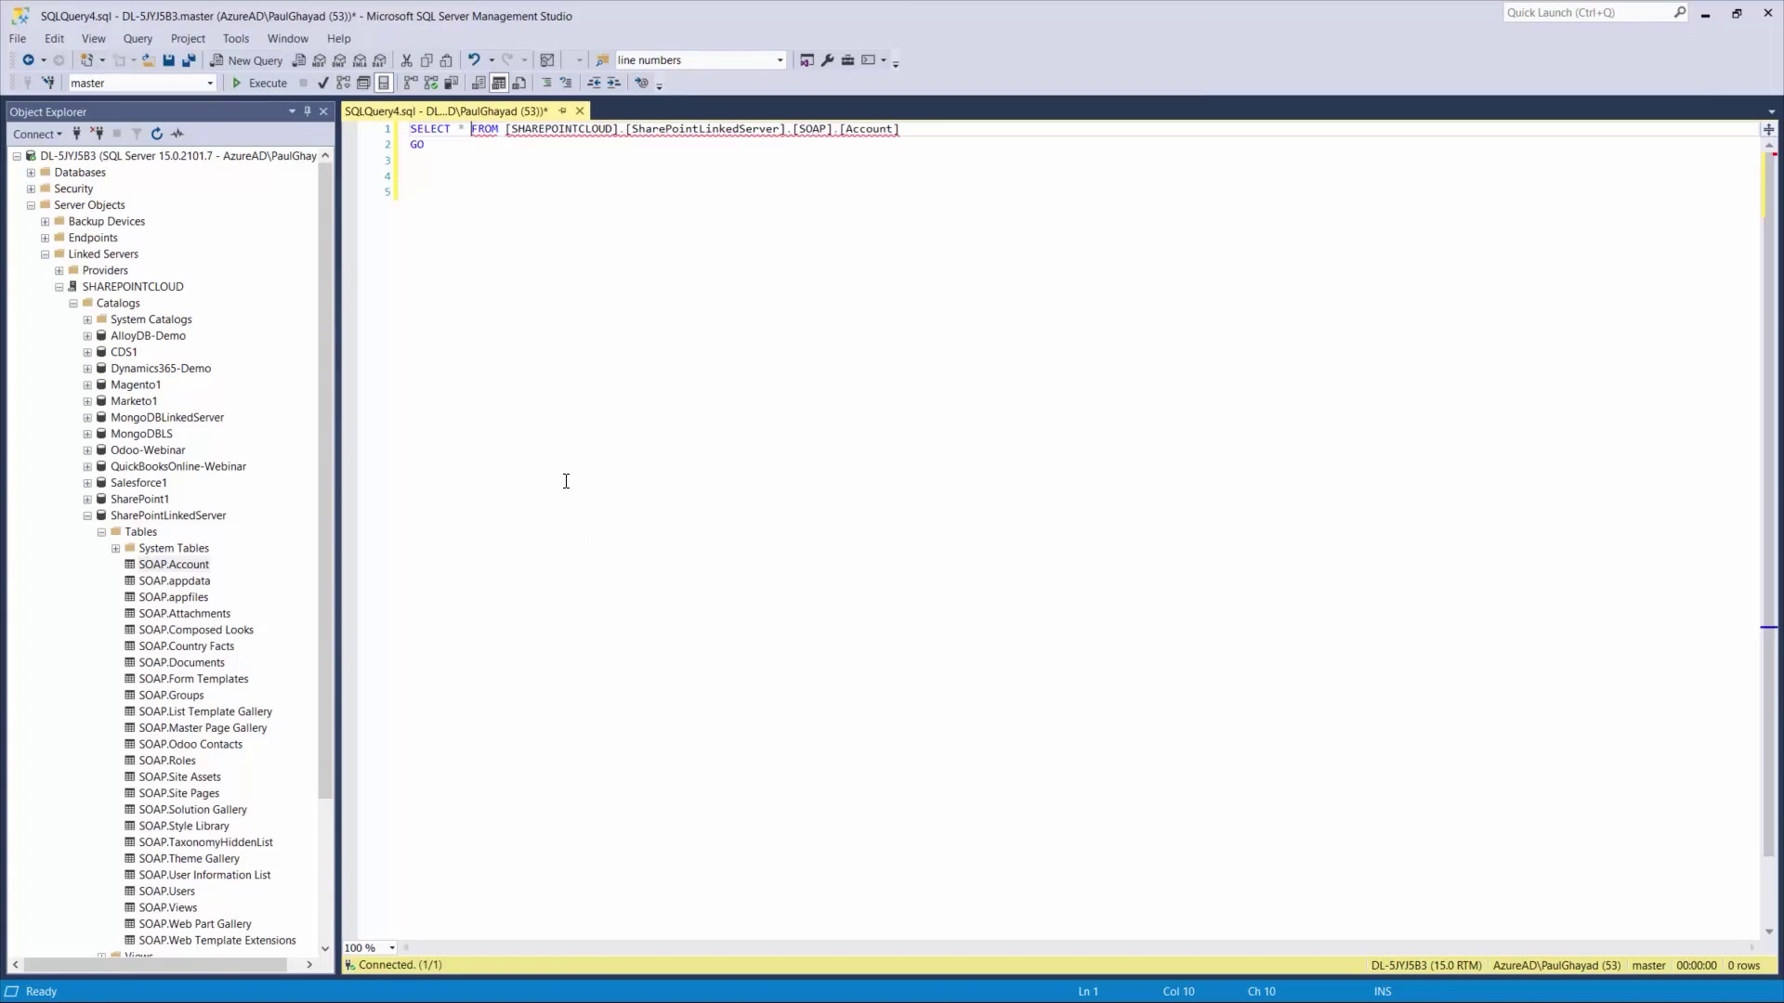
{"action": "left_click", "coordinate": [260, 82]}
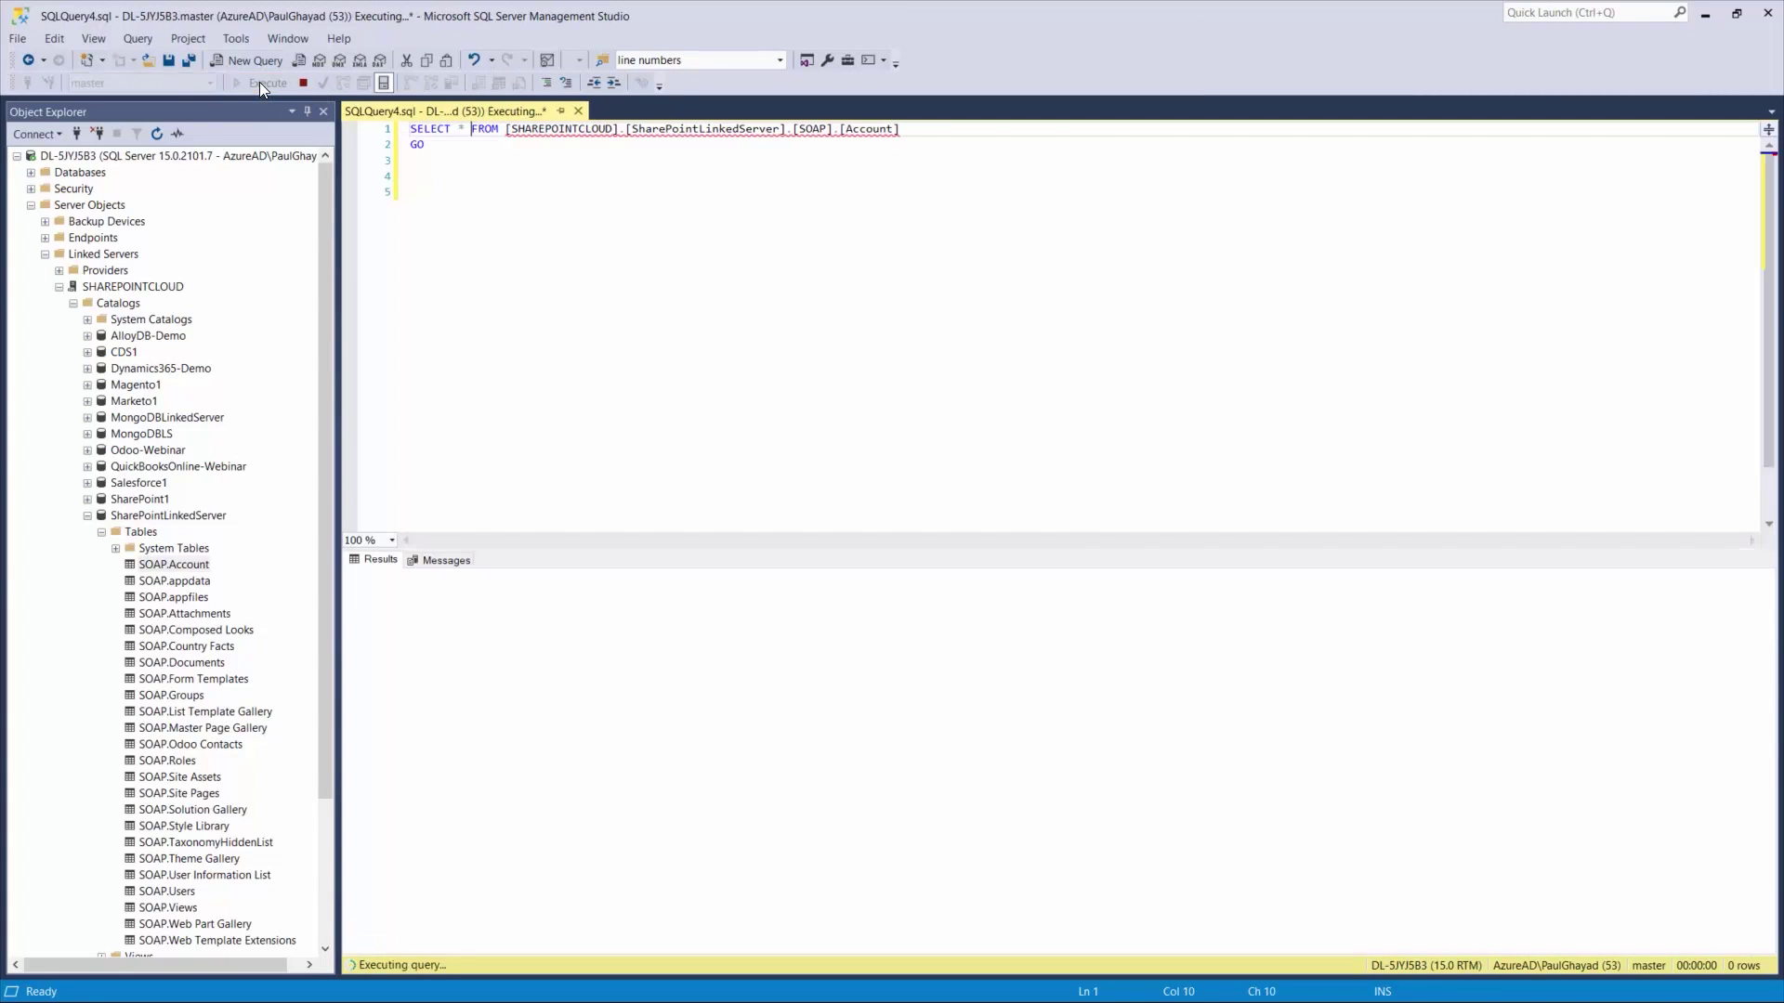